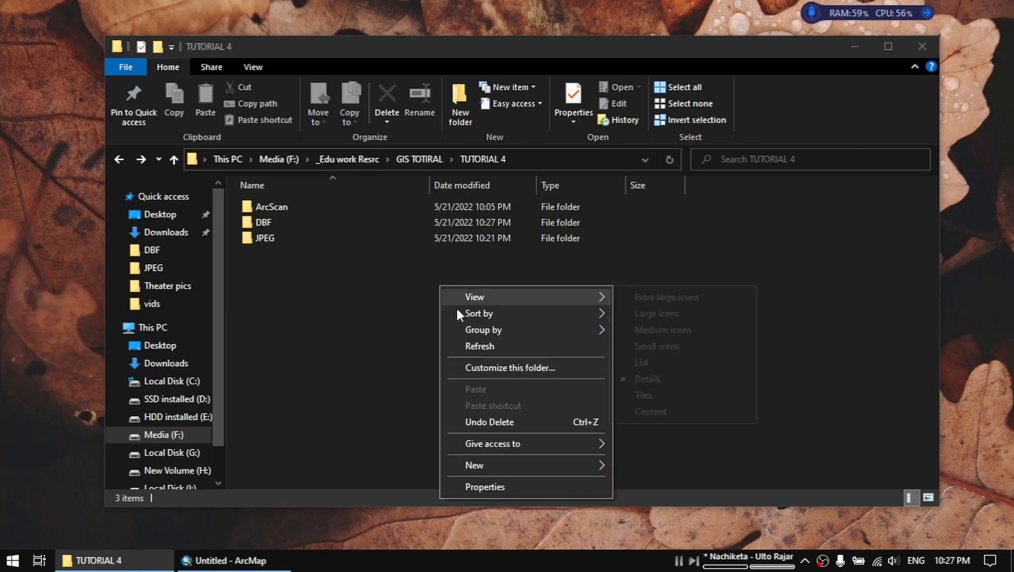
Open rsjl030_satarkul_s3.jpg from the JPEG folder and examine the red triangle control points on the map.
{"action": "left_click", "coordinate": [479, 345]}
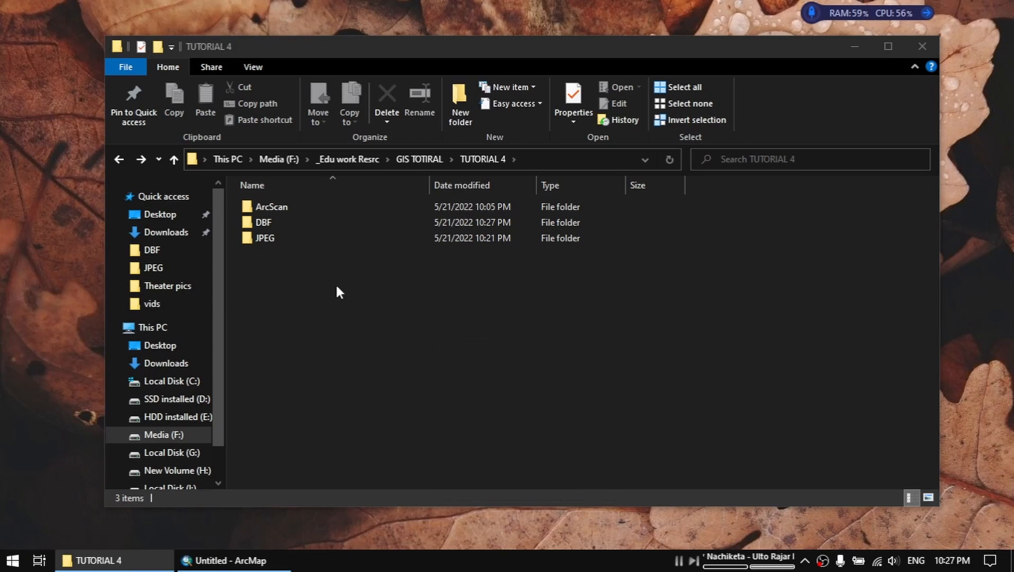
{"action": "left_click", "coordinate": [280, 239]}
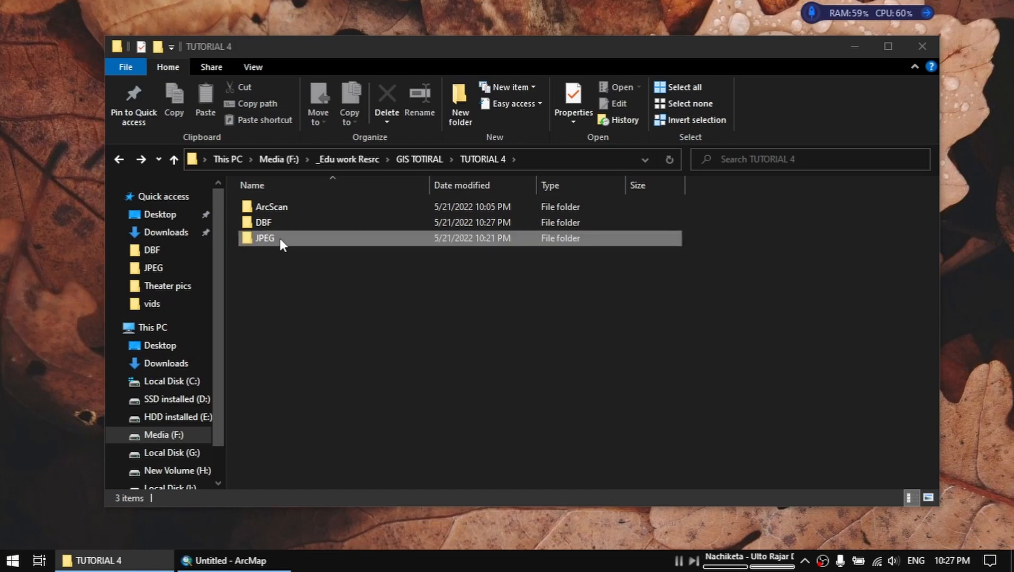
{"action": "double_click", "coordinate": [279, 236]}
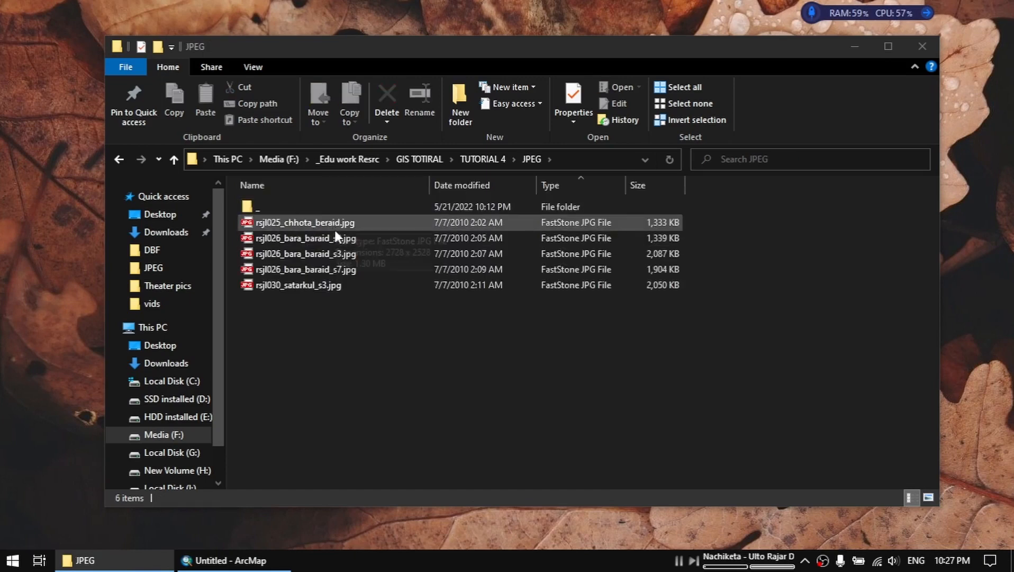
{"action": "left_click", "coordinate": [353, 286]}
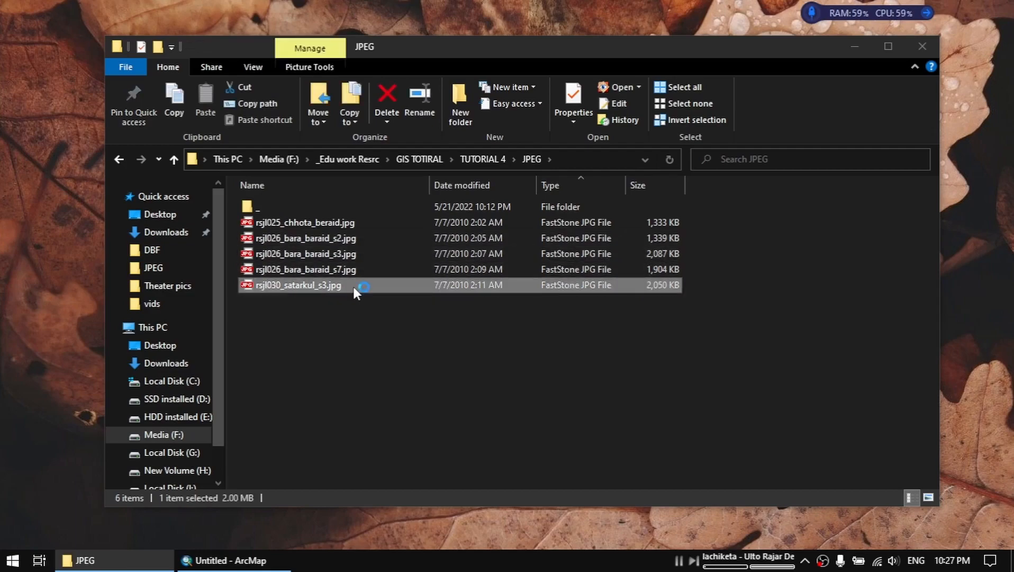
{"action": "double_click", "coordinate": [353, 287]}
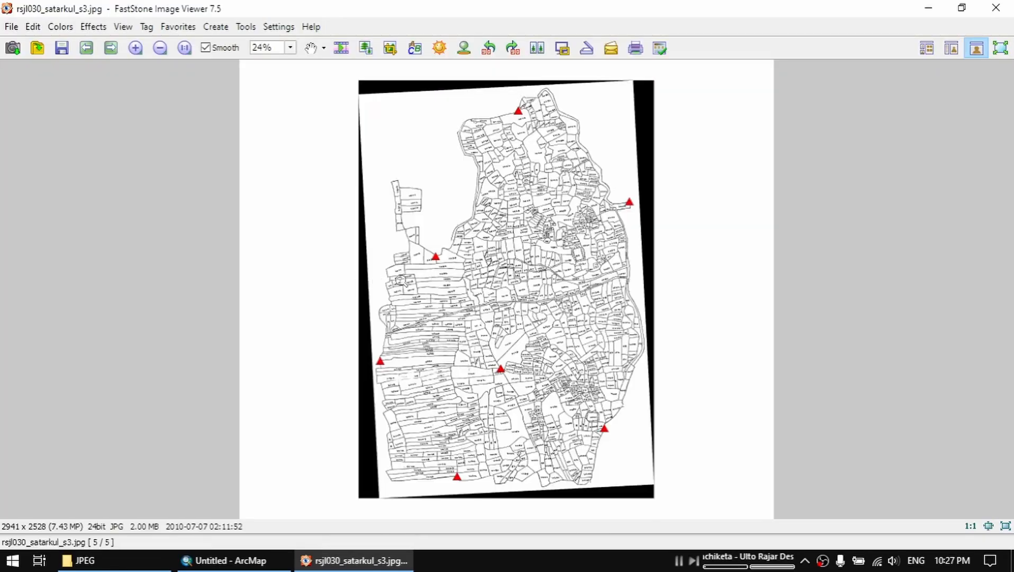
{"action": "left_click_drag", "start_coordinate": [584, 95], "coordinate": [546, 93]}
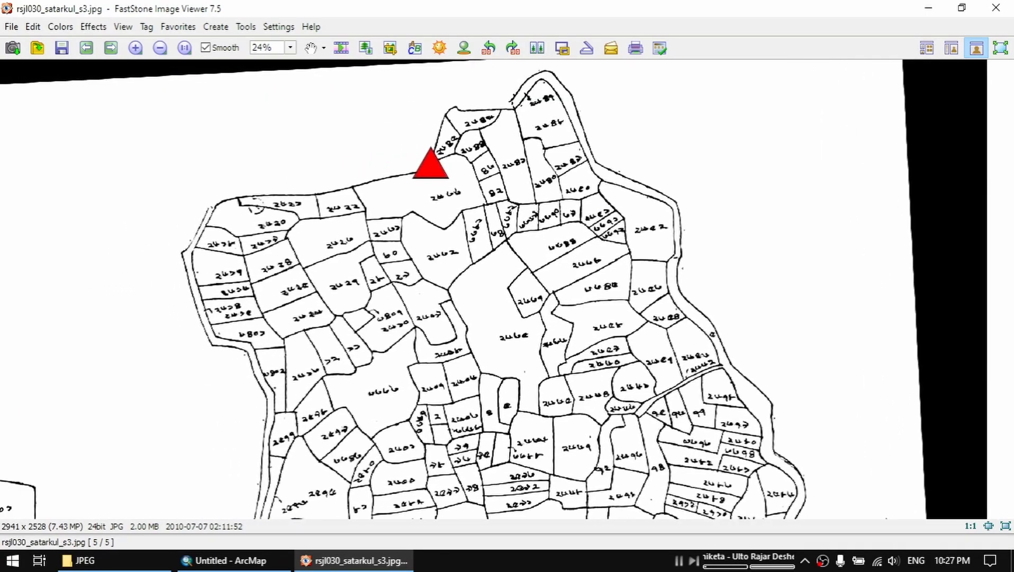
{"action": "left_click_drag", "start_coordinate": [430, 163], "coordinate": [323, 456]}
{"action": "left_click_drag", "start_coordinate": [419, 219], "coordinate": [588, 406]}
{"action": "left_click_drag", "start_coordinate": [586, 324], "coordinate": [527, 457]}
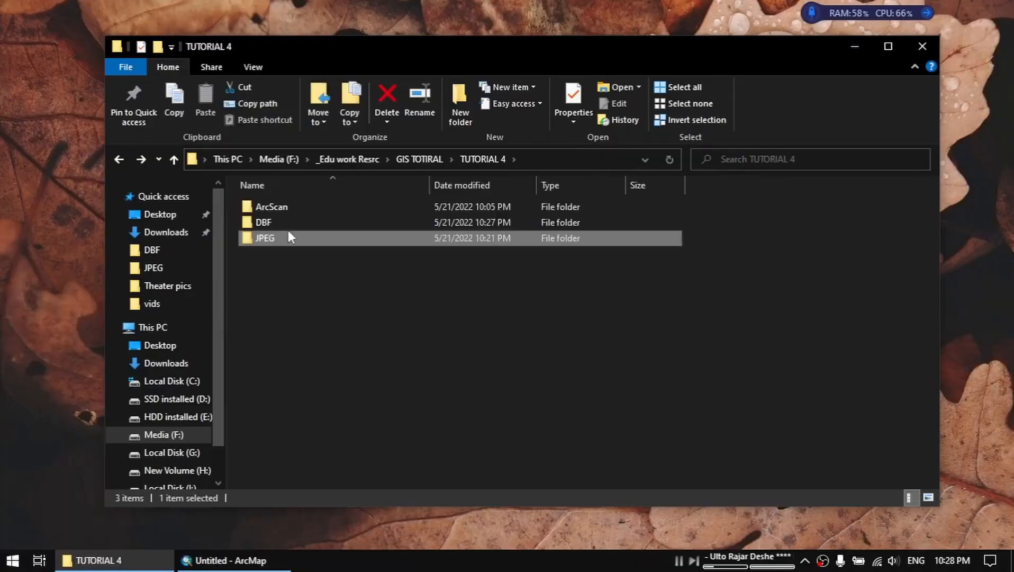
Open rsjl030_satarkul_s3.dbf from the DBF folder in Excel and maximize its window.
{"action": "double_click", "coordinate": [287, 227]}
{"action": "right_click", "coordinate": [326, 274]}
{"action": "left_click", "coordinate": [245, 334]}
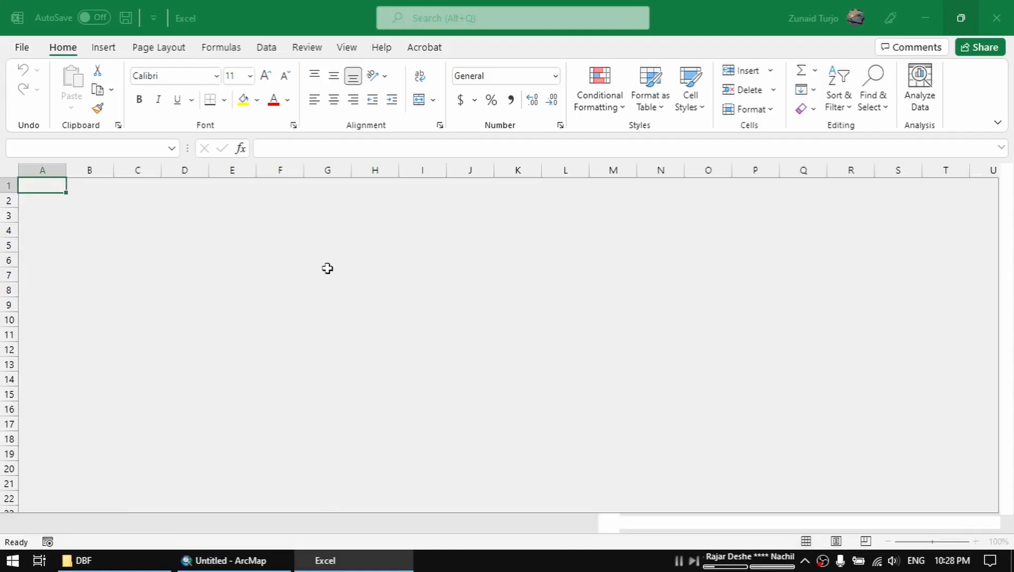
{"action": "left_click_drag", "start_coordinate": [683, 13], "coordinate": [469, 189]}
{"action": "left_click_drag", "start_coordinate": [317, 192], "coordinate": [599, 174]}
{"action": "left_click_drag", "start_coordinate": [312, 270], "coordinate": [556, 353]}
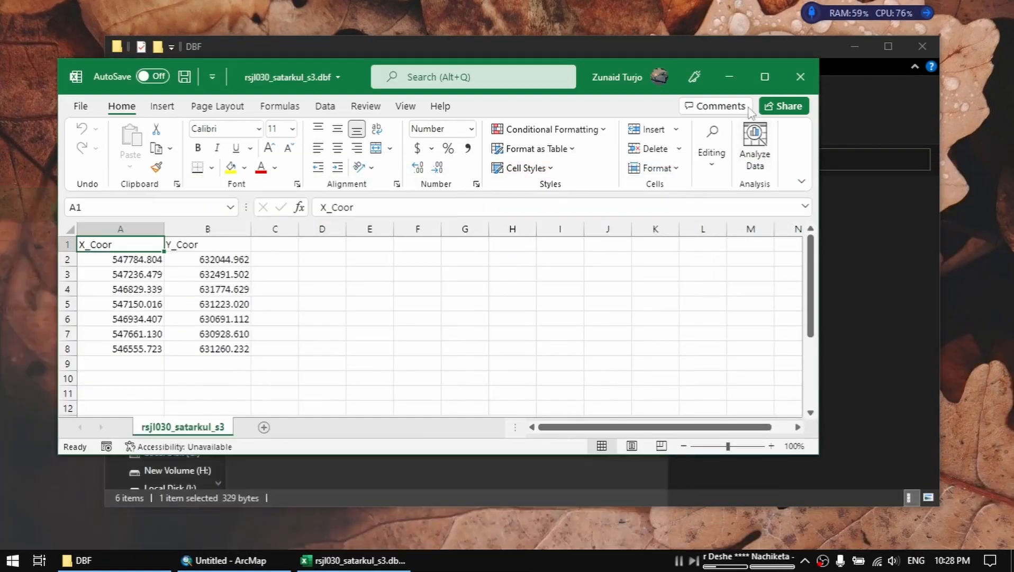
{"action": "left_click", "coordinate": [765, 77]}
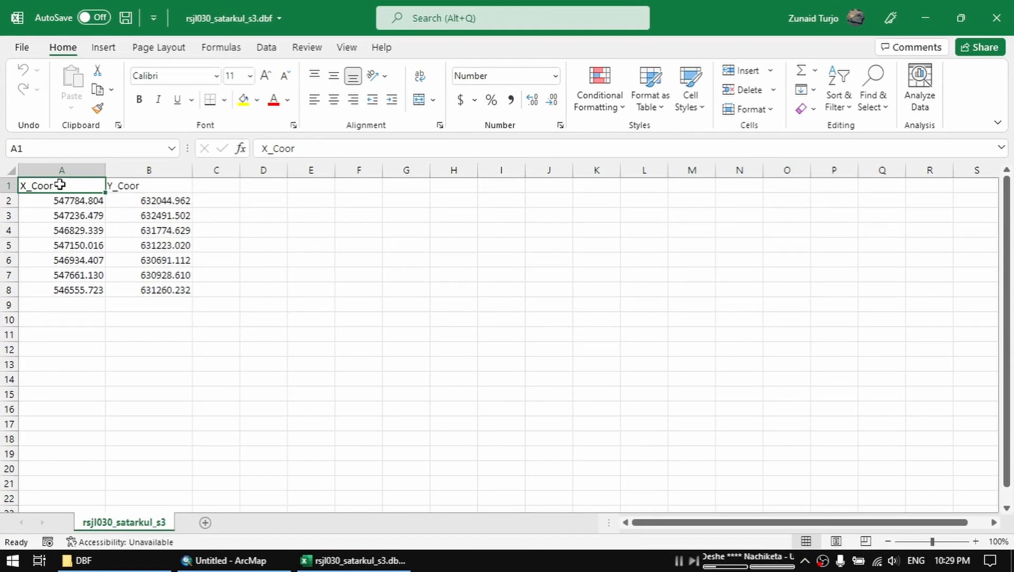
Copy the X_Coor and Y_Coor table in A1:B8 and paste it as values at A1 of a new sheet.
{"action": "left_click", "coordinate": [158, 182]}
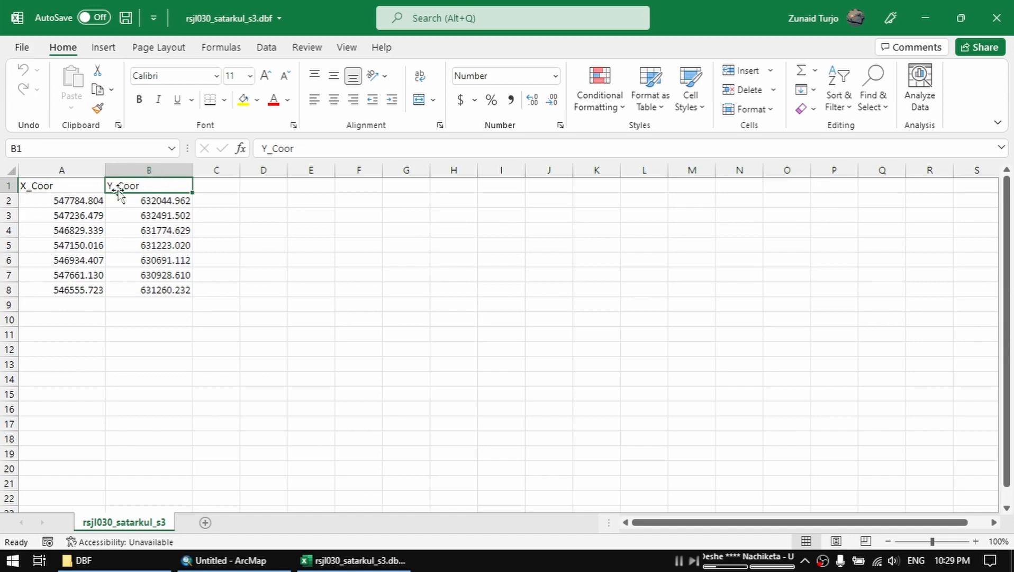
{"action": "left_click_drag", "start_coordinate": [49, 186], "coordinate": [143, 291]}
{"action": "left_click_drag", "start_coordinate": [43, 185], "coordinate": [154, 290]}
{"action": "right_click", "coordinate": [167, 231]}
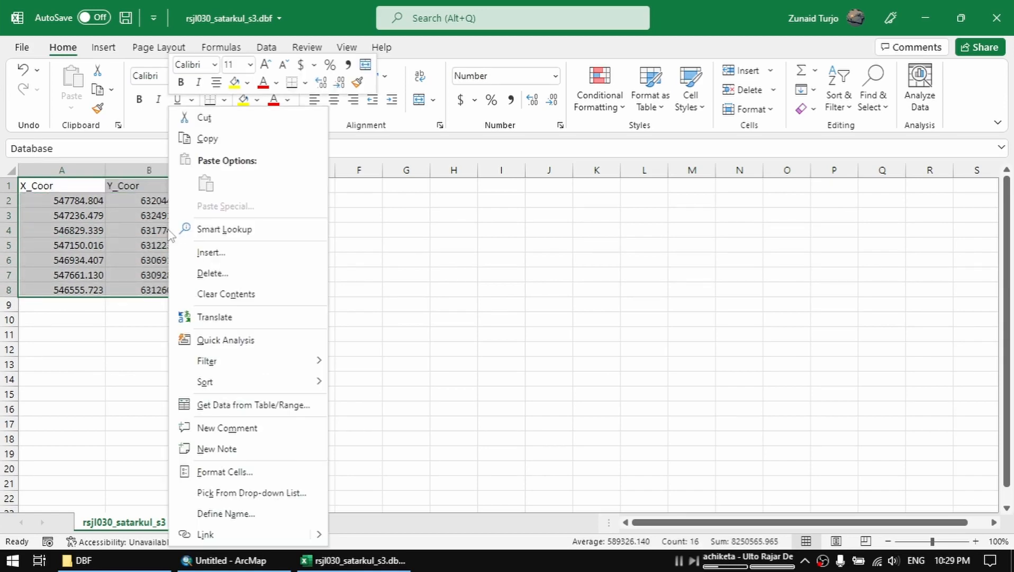
{"action": "left_click", "coordinate": [205, 139]}
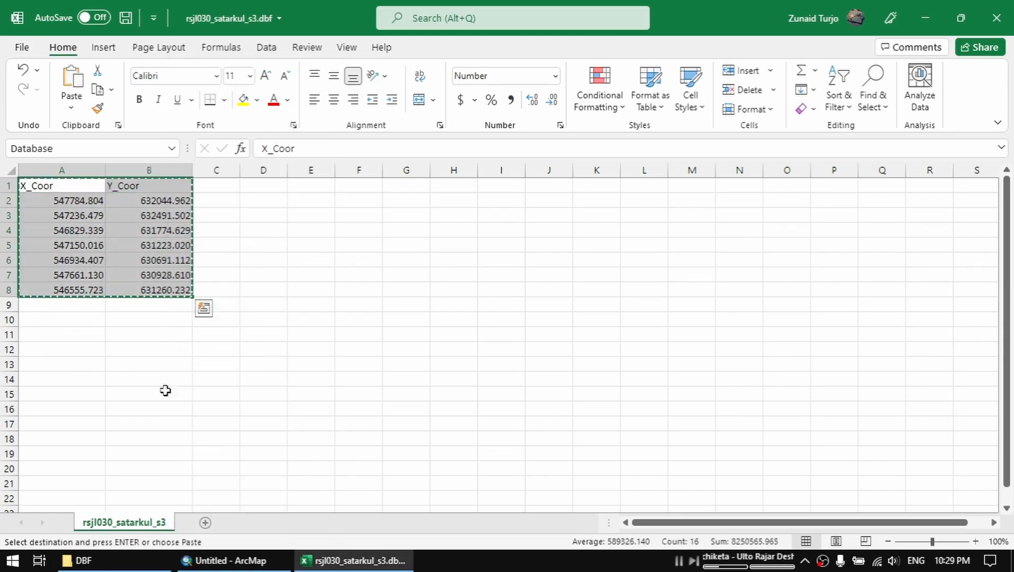
{"action": "left_click", "coordinate": [204, 522]}
{"action": "right_click", "coordinate": [56, 185]}
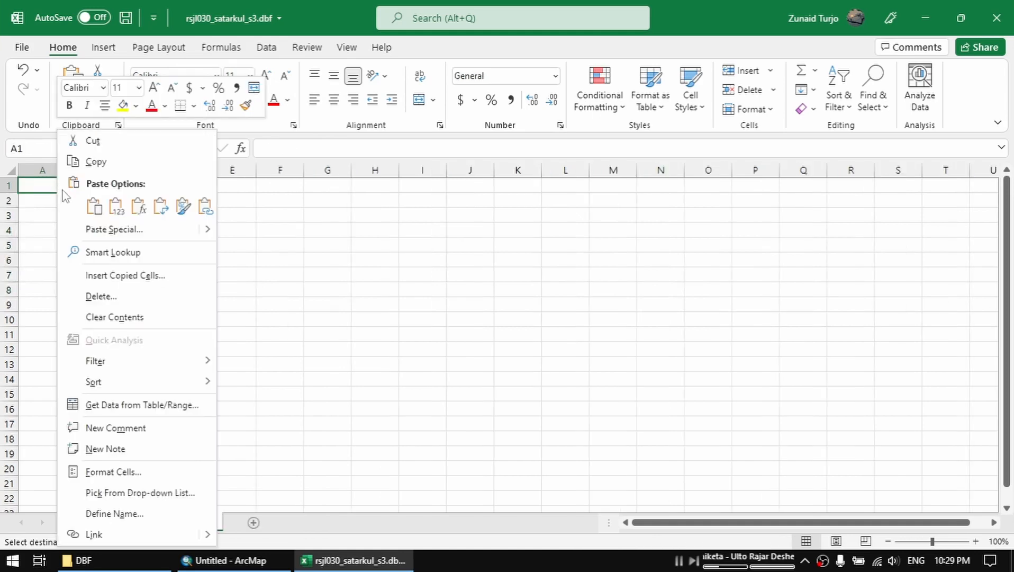
{"action": "left_click", "coordinate": [116, 207]}
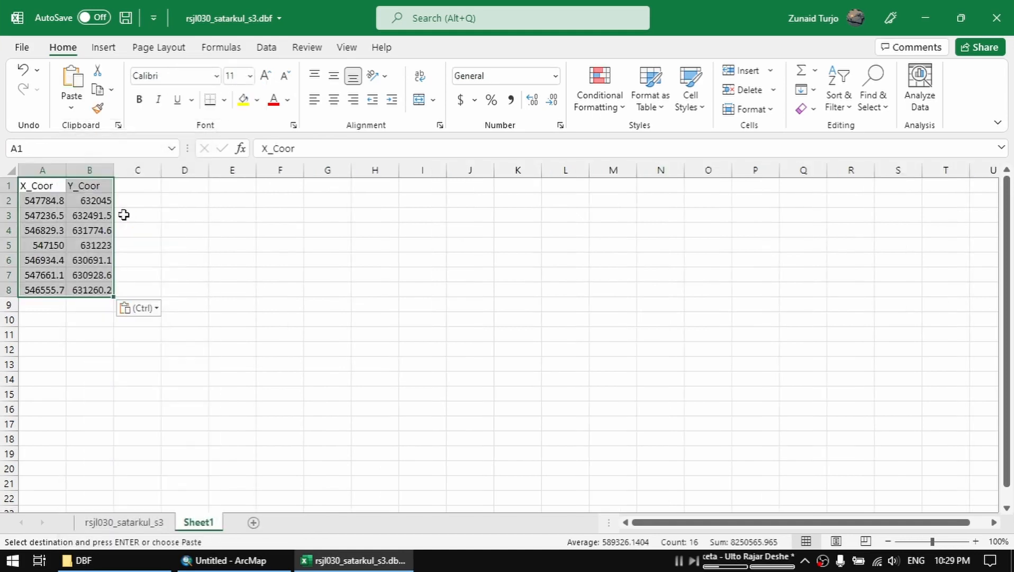
Fit the widths of columns A and B in the new sheet to their contents.
{"action": "double_click", "coordinate": [68, 175]}
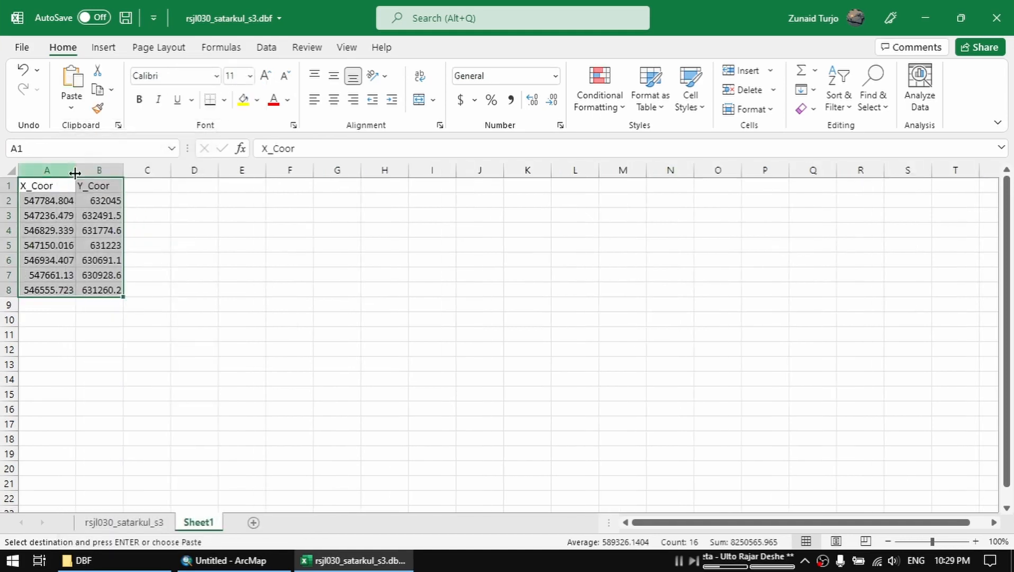
{"action": "double_click", "coordinate": [123, 170]}
{"action": "left_click", "coordinate": [188, 228]}
Name the coordinate range A1:B8 on the new sheet Satarkul_GCPs and check the list of defined names.
{"action": "left_click_drag", "start_coordinate": [56, 185], "coordinate": [120, 290]}
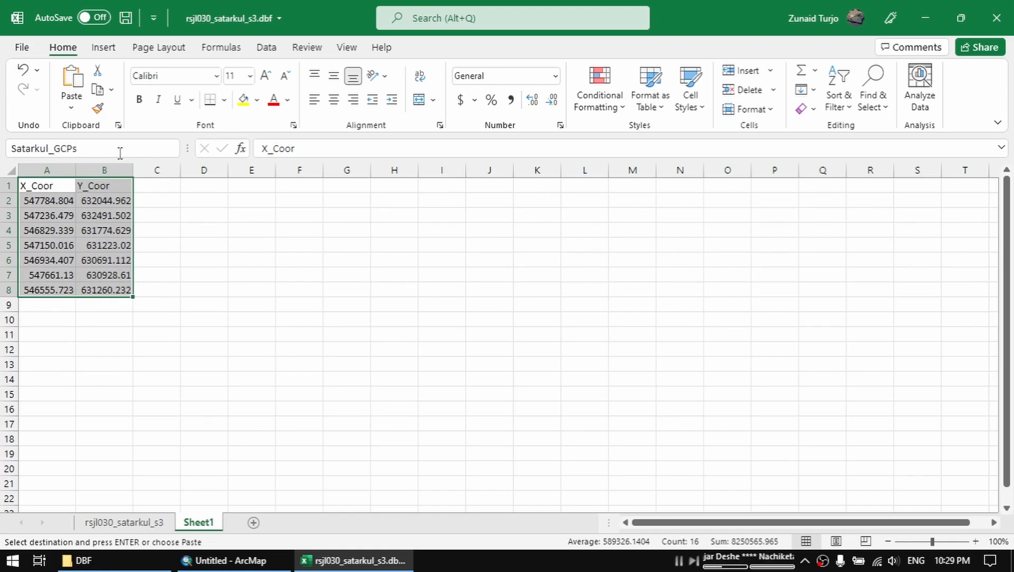
{"action": "key", "text": "Return"}
{"action": "left_click", "coordinate": [202, 246]}
{"action": "left_click_drag", "start_coordinate": [64, 186], "coordinate": [105, 281]}
{"action": "left_click", "coordinate": [200, 275]}
{"action": "left_click", "coordinate": [172, 148]}
{"action": "left_click", "coordinate": [159, 215]}
Save the workbook in the DBF folder as an Excel 97-2003 Workbook (*.xls).
{"action": "left_click", "coordinate": [21, 49]}
{"action": "left_click", "coordinate": [46, 237]}
{"action": "left_click", "coordinate": [602, 132]}
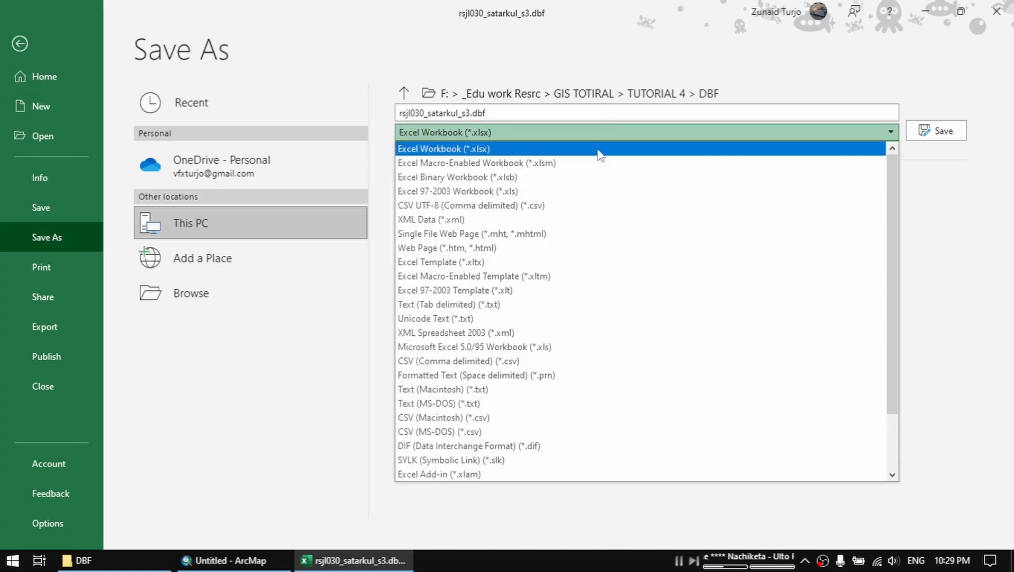
{"action": "left_click", "coordinate": [458, 191]}
{"action": "left_click", "coordinate": [934, 130]}
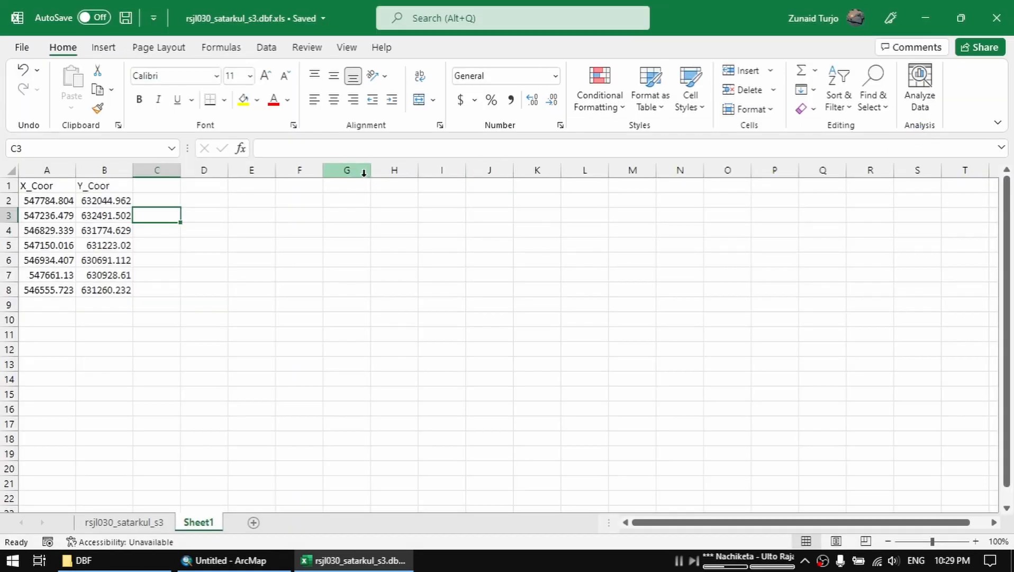
Switch to the DBF folder in File Explorer and check for the saved rsjl030_satarkul_s3.dbf.xls file.
{"action": "left_click", "coordinate": [127, 559]}
{"action": "right_click", "coordinate": [353, 351]}
{"action": "left_click", "coordinate": [394, 200]}
{"action": "left_click", "coordinate": [370, 302]}
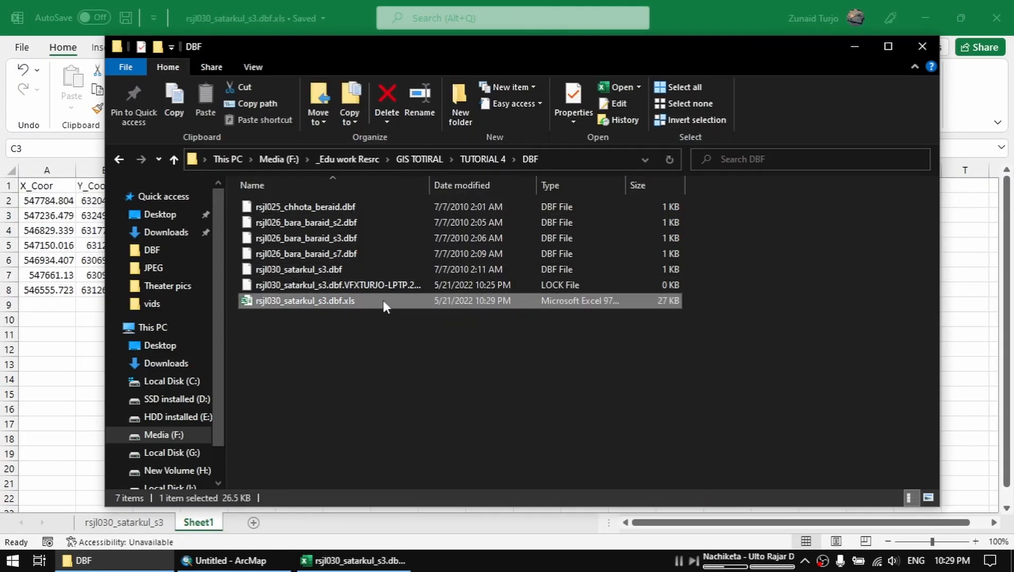
Switch to ArcMap, refresh the TUTORIAL 4 folder connection and add rsjl030_satarkul_s3.jpg from its JPEG folder to the map.
{"action": "left_click", "coordinate": [231, 560]}
{"action": "right_click", "coordinate": [825, 160]}
{"action": "left_click", "coordinate": [858, 235]}
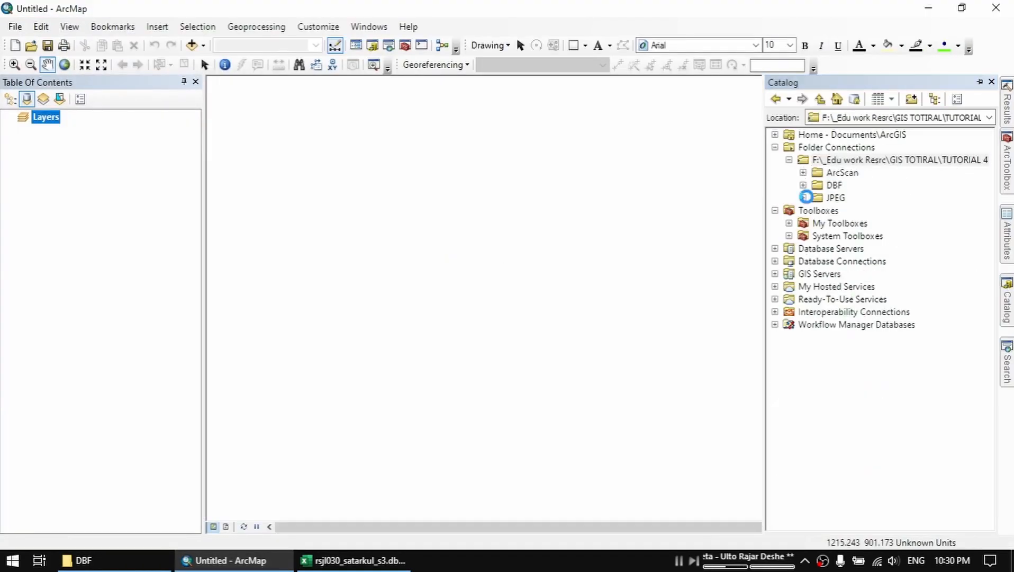
{"action": "left_click", "coordinate": [803, 198]}
{"action": "left_click_drag", "start_coordinate": [847, 274], "coordinate": [605, 280]}
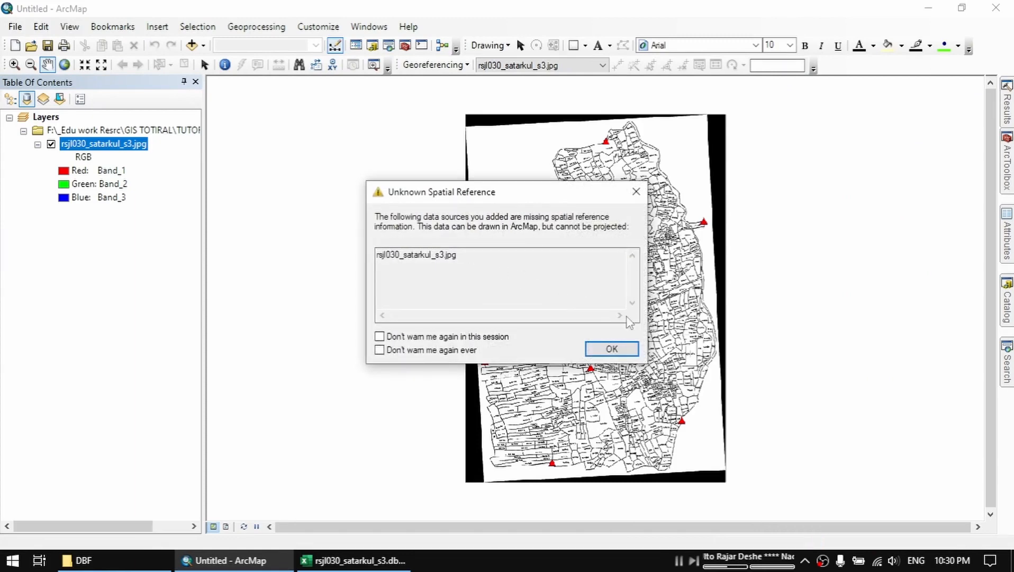
{"action": "left_click", "coordinate": [612, 348]}
Add the Satarkul_GCPs table from rsjl030_satarkul_s3.dbf.xls in the DBF folder to the map.
{"action": "left_click", "coordinate": [1005, 313]}
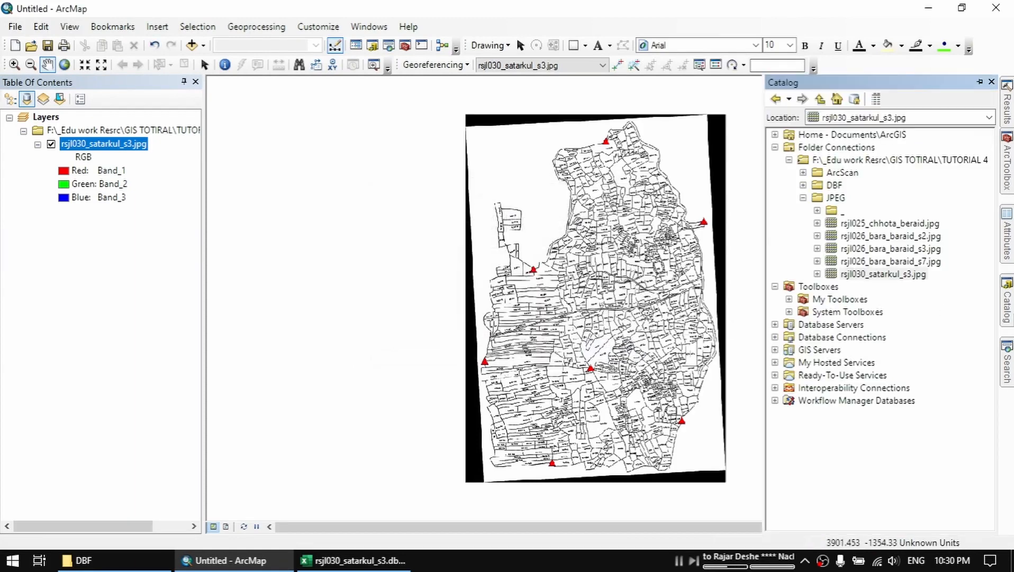
{"action": "left_click", "coordinate": [803, 197]}
{"action": "left_click", "coordinate": [803, 184]}
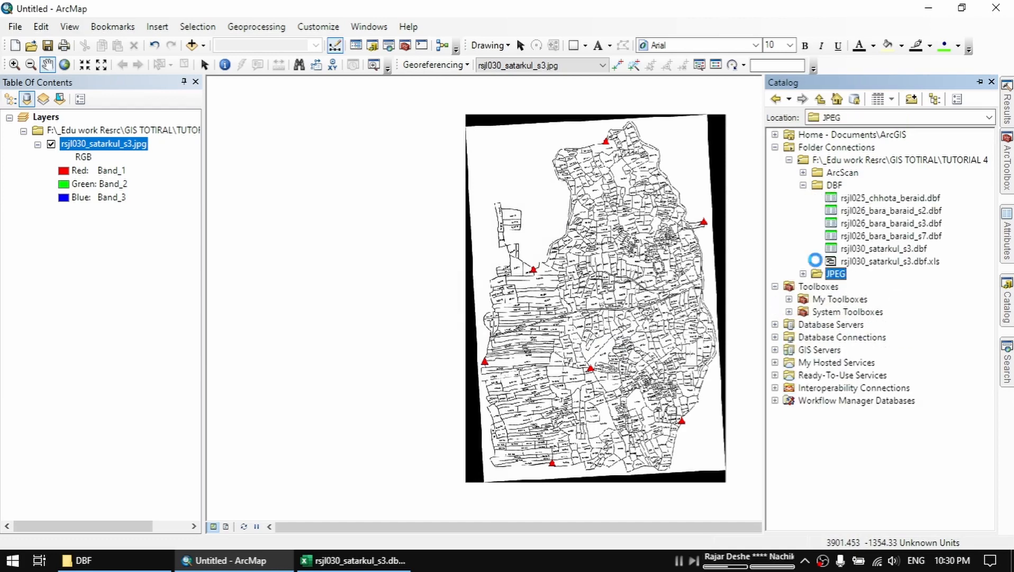
{"action": "left_click", "coordinate": [902, 299]}
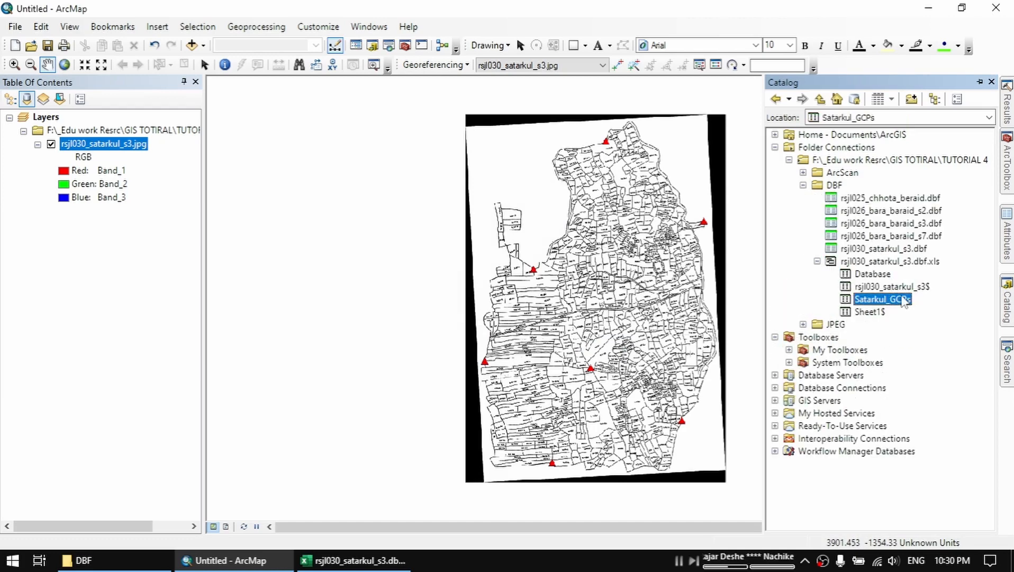
{"action": "left_click_drag", "start_coordinate": [904, 300], "coordinate": [428, 286]}
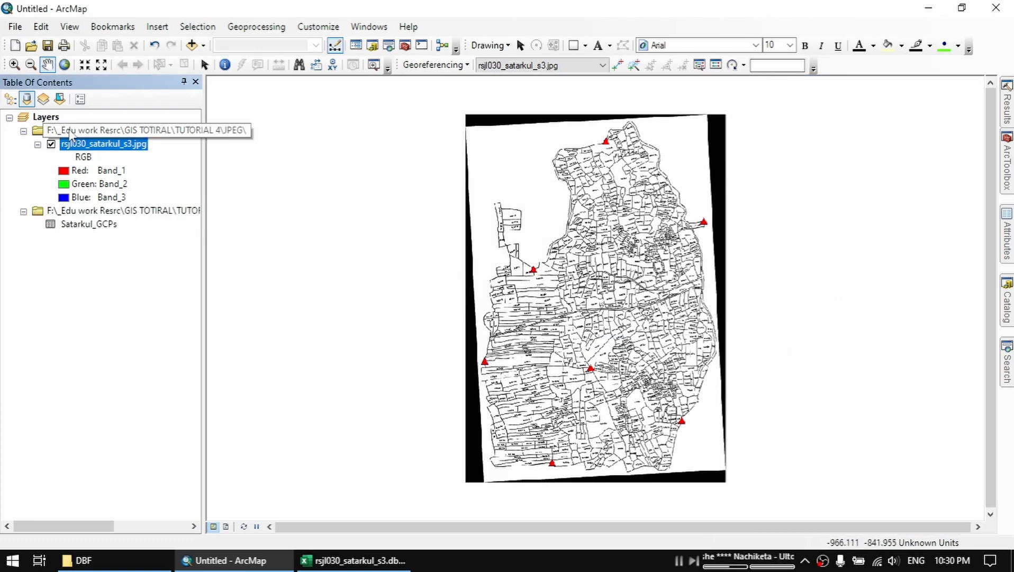
Start Display XY Data for the Satarkul_GCPs table with X_Coor as X field, Y_Coor as Y field and <None> as Z field.
{"action": "left_click", "coordinate": [99, 226]}
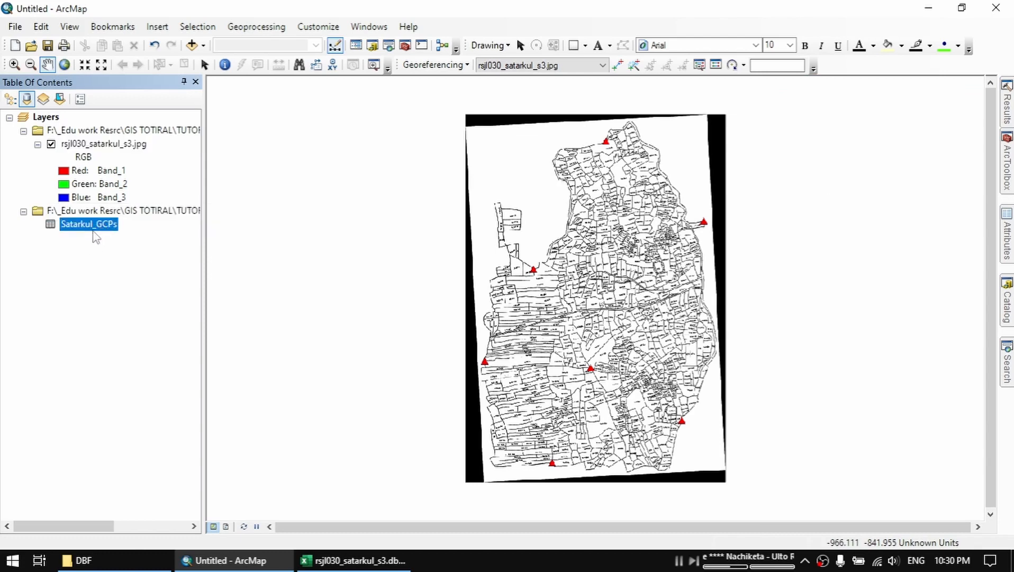
{"action": "right_click", "coordinate": [97, 225]}
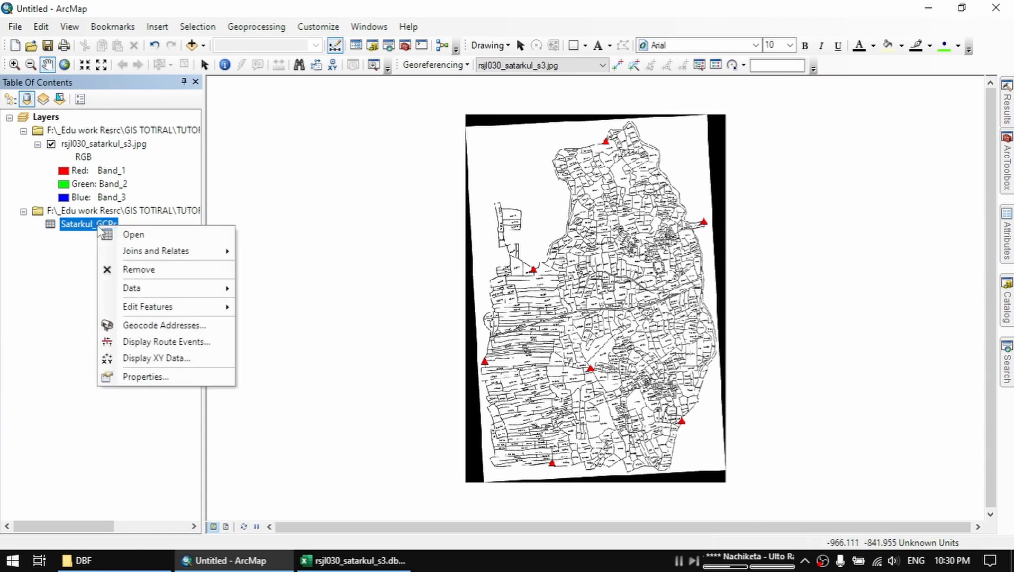
{"action": "left_click", "coordinate": [194, 361]}
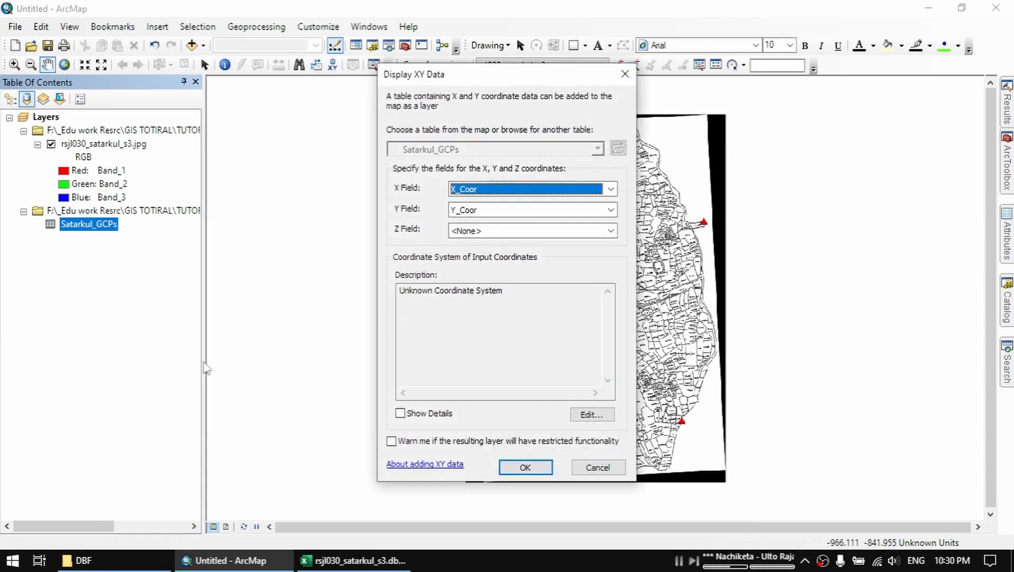
{"action": "left_click", "coordinate": [527, 191]}
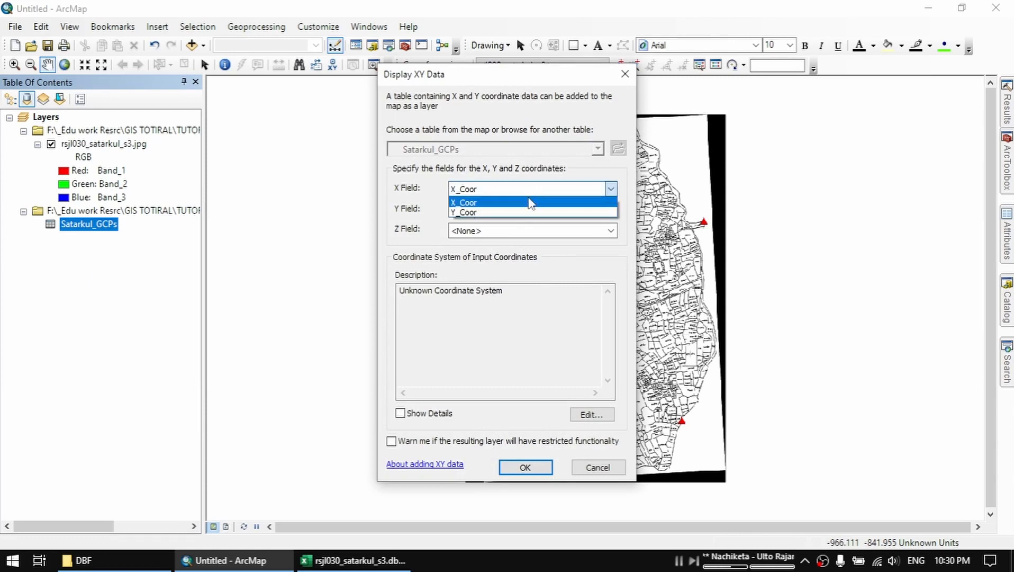
{"action": "left_click", "coordinate": [477, 204]}
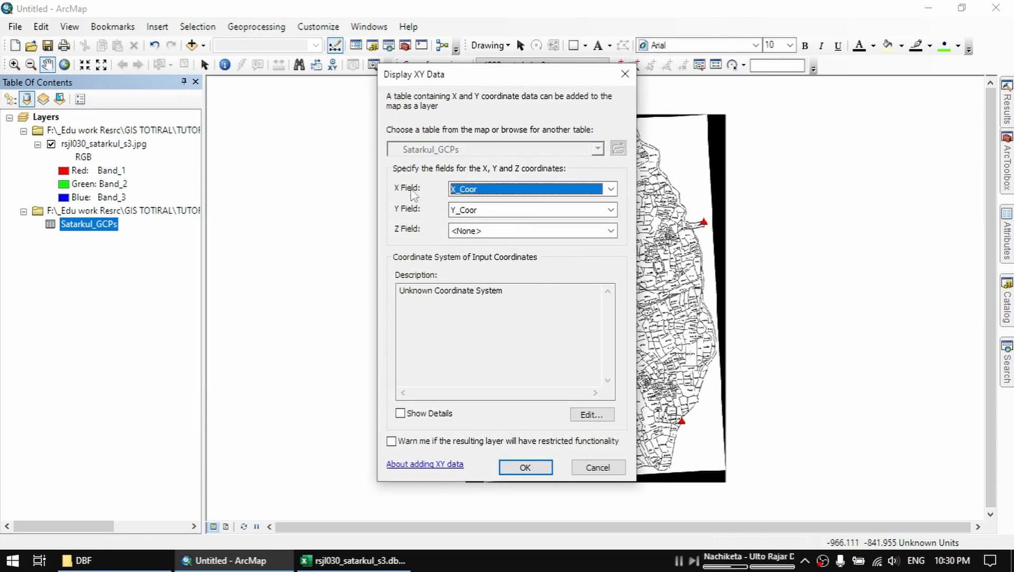
{"action": "left_click", "coordinate": [507, 211]}
{"action": "left_click", "coordinate": [494, 237]}
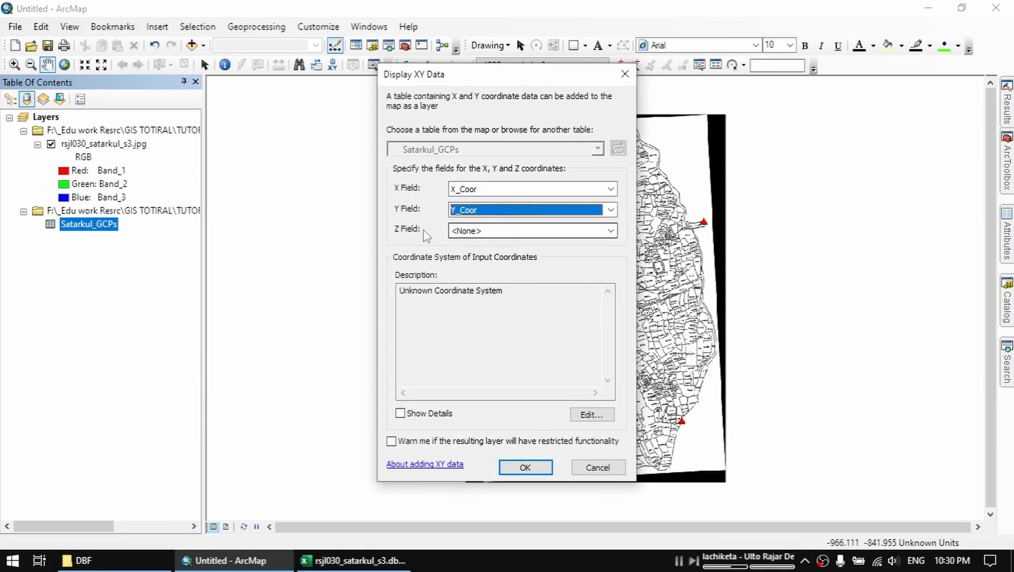
{"action": "left_click", "coordinate": [496, 233]}
{"action": "left_click", "coordinate": [519, 236]}
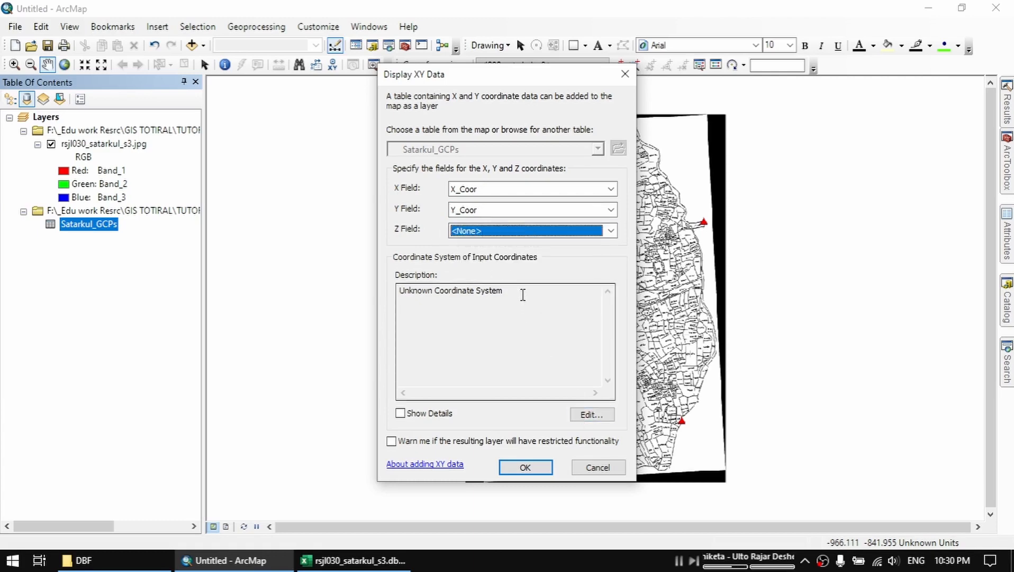
{"action": "left_click_drag", "start_coordinate": [523, 296], "coordinate": [335, 290]}
{"action": "left_click", "coordinate": [560, 290]}
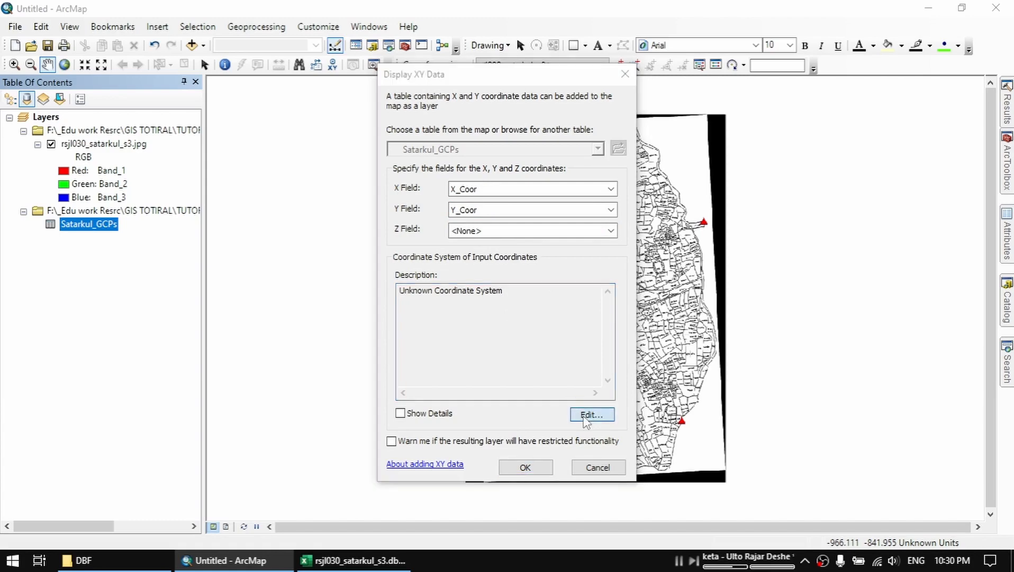
Assign the BTM coordinate system from the favorite coordinate systems to the XY data and create the point event layer.
{"action": "left_click", "coordinate": [587, 413]}
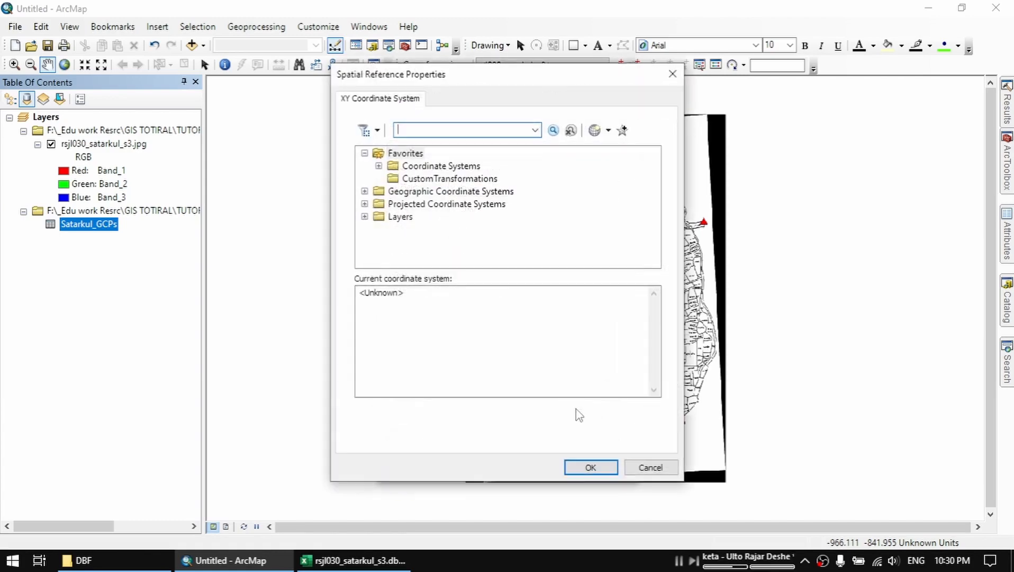
{"action": "left_click", "coordinate": [379, 166]}
{"action": "left_click", "coordinate": [418, 168]}
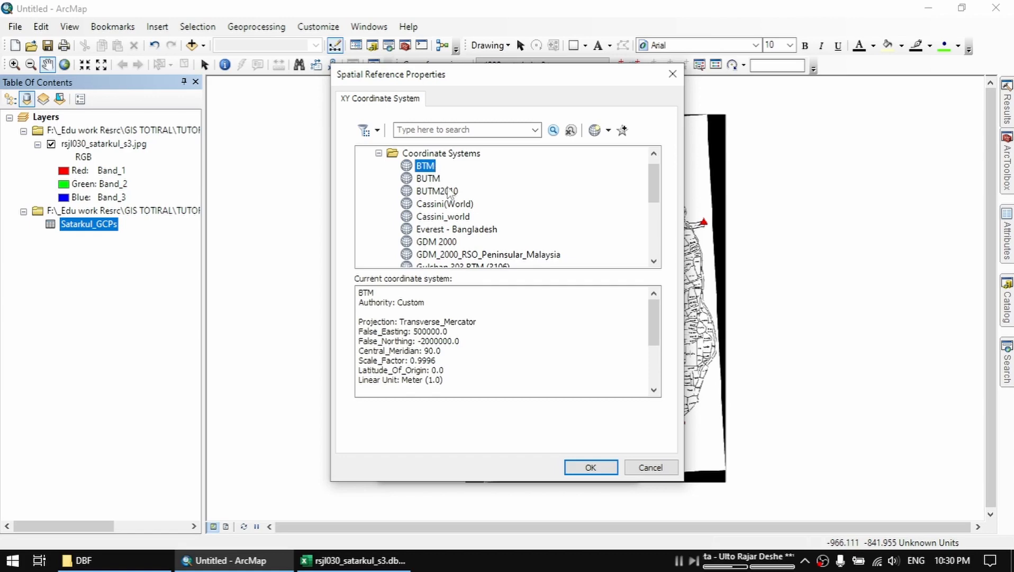
{"action": "left_click", "coordinate": [591, 467]}
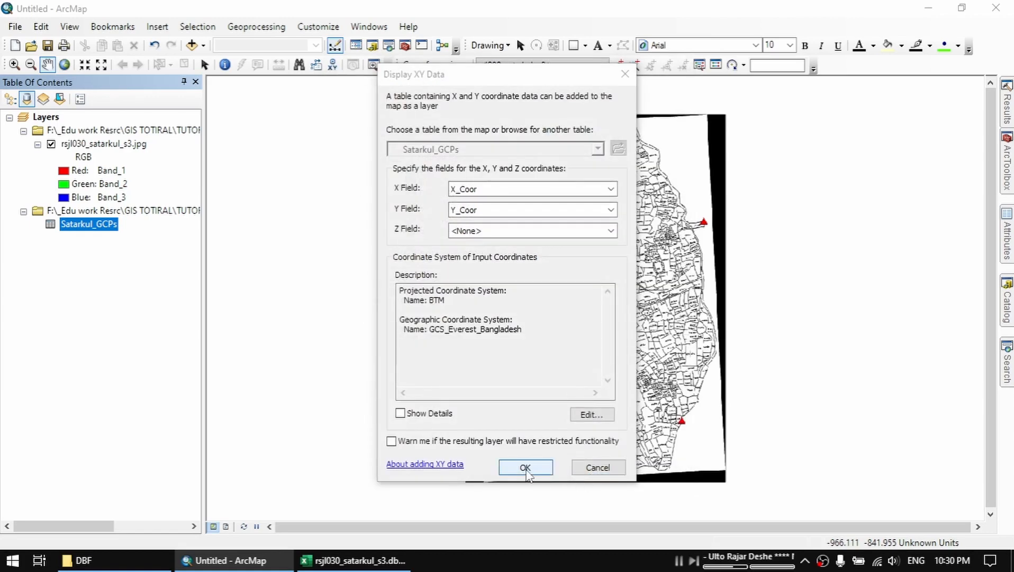
{"action": "left_click", "coordinate": [525, 468]}
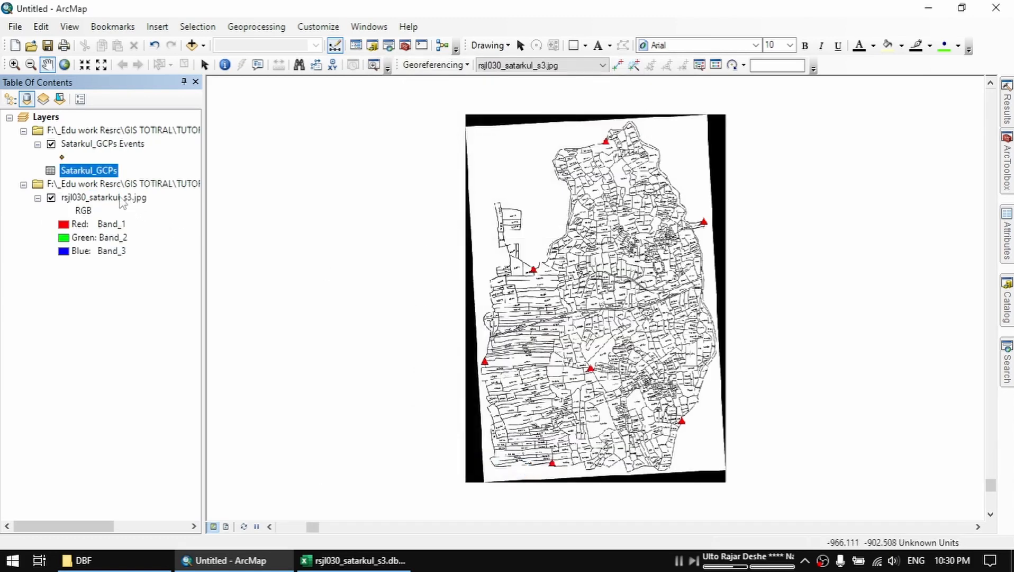
Look for the GCP points around the image and zoom to the Satarkul_GCPs Events layer.
{"action": "scroll", "coordinate": [726, 295], "scroll_direction": "up", "scroll_amount": 5}
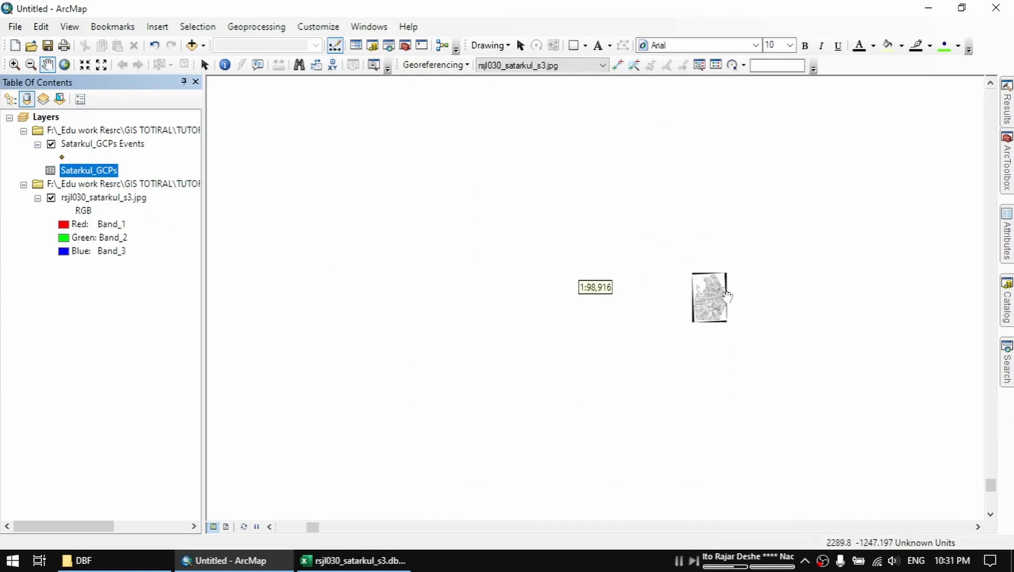
{"action": "scroll", "coordinate": [765, 301], "scroll_direction": "up", "scroll_amount": 3}
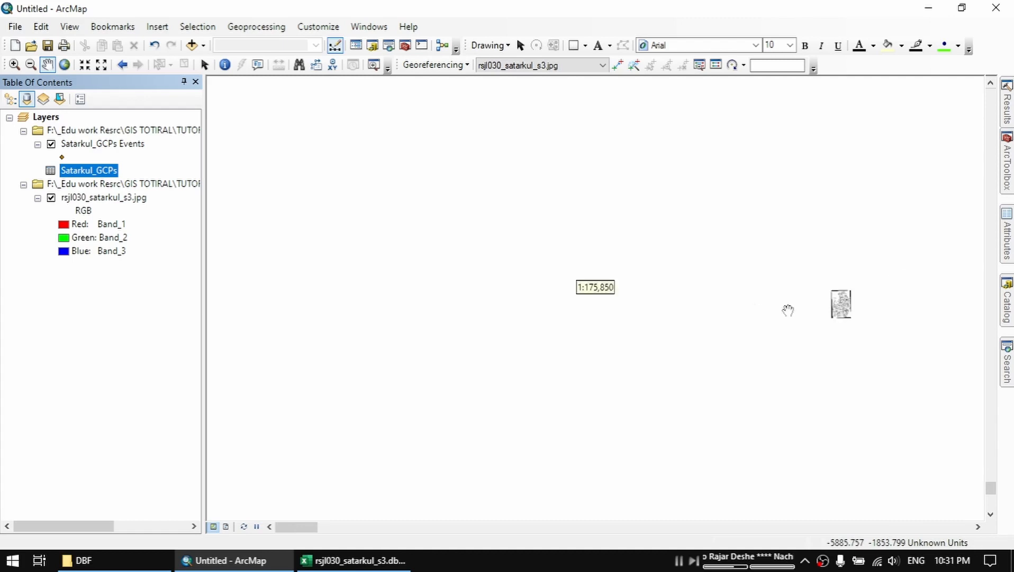
{"action": "left_click_drag", "start_coordinate": [843, 313], "coordinate": [578, 318]}
{"action": "scroll", "coordinate": [593, 310], "scroll_direction": "down", "scroll_amount": 1}
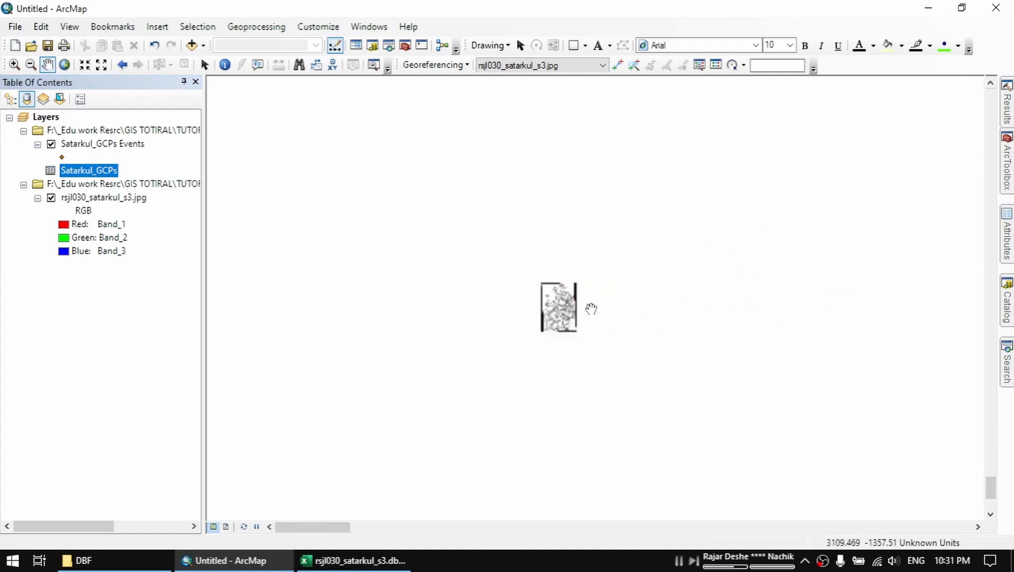
{"action": "scroll", "coordinate": [593, 310], "scroll_direction": "down", "scroll_amount": 1}
{"action": "right_click", "coordinate": [108, 142]}
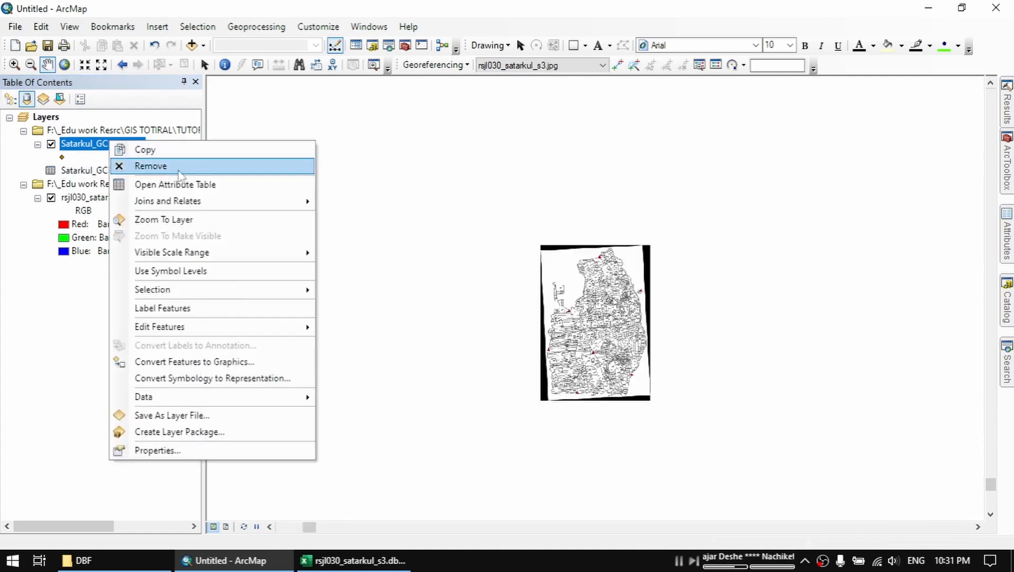
{"action": "left_click", "coordinate": [250, 220]}
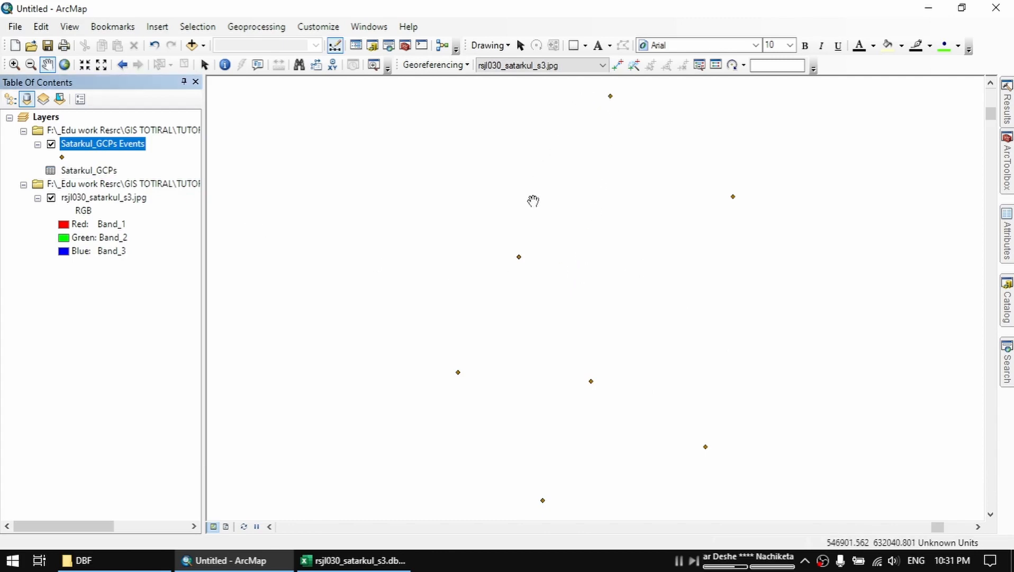
Change the Satarkul_GCPs Events point symbol to the green Star 4.
{"action": "left_click", "coordinate": [62, 157]}
{"action": "scroll", "coordinate": [612, 331], "scroll_direction": "down", "scroll_amount": 2}
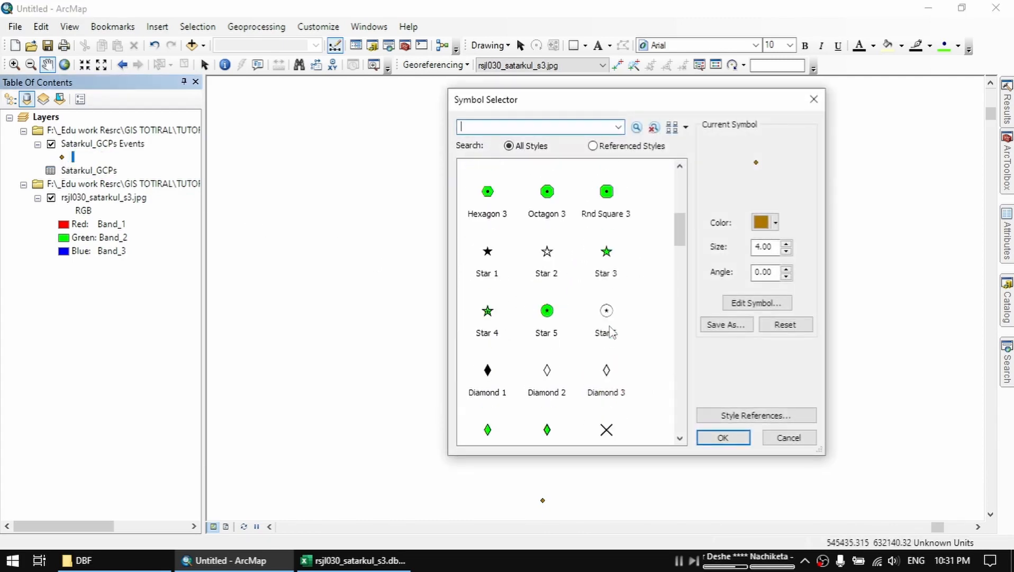
{"action": "left_click", "coordinate": [487, 313]}
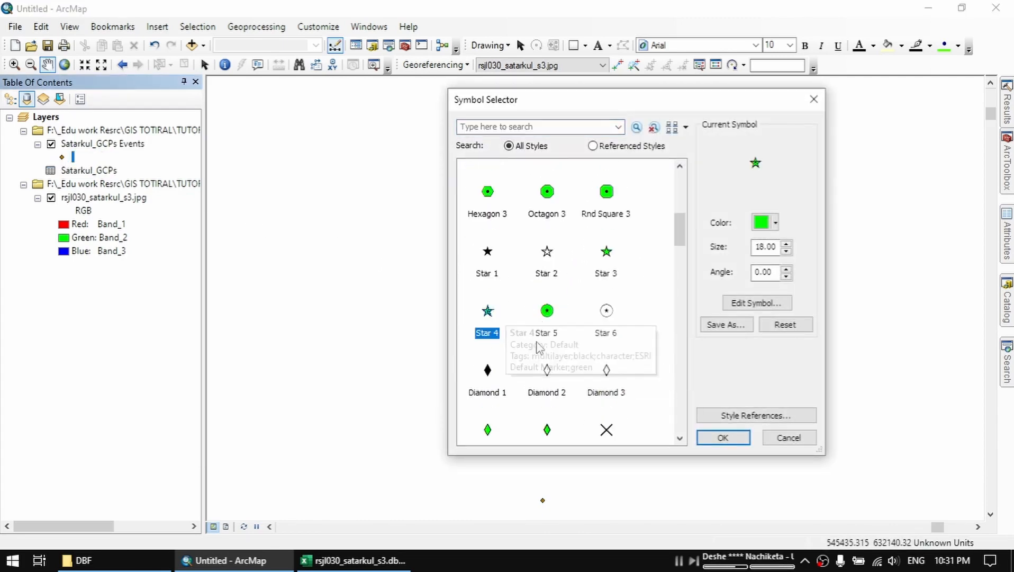
{"action": "left_click", "coordinate": [735, 440]}
{"action": "left_click", "coordinate": [100, 143]}
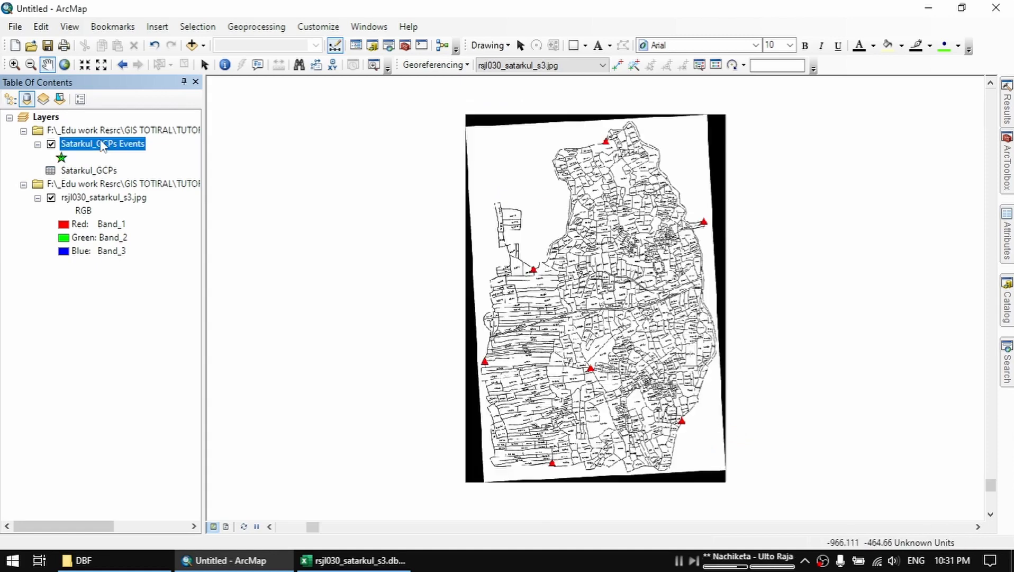
Check in the toolbar list that the Georeferencing toolbar is enabled.
{"action": "left_click", "coordinate": [307, 28]}
{"action": "mouse_move", "coordinate": [378, 60]}
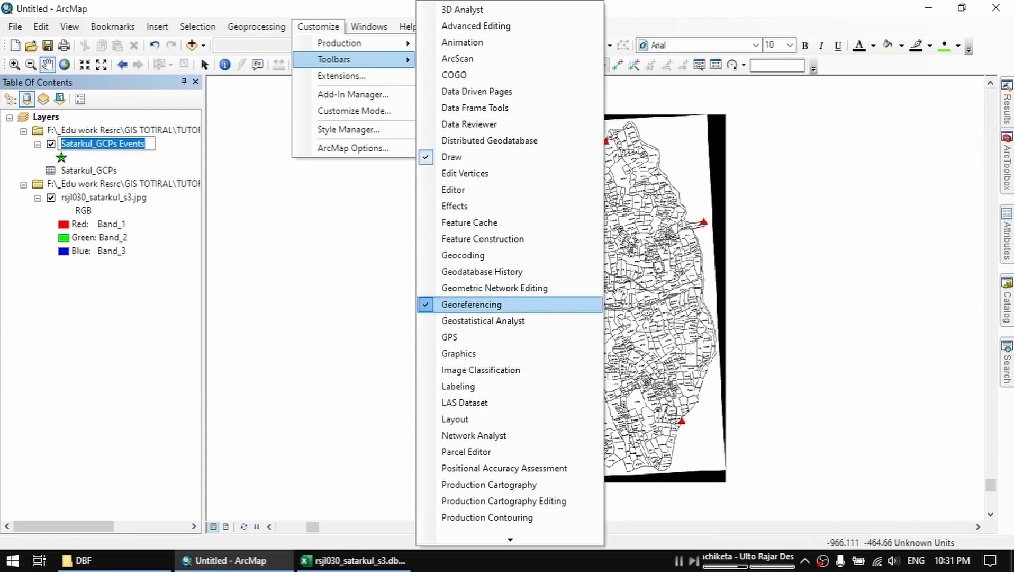
{"action": "left_click", "coordinate": [590, 306]}
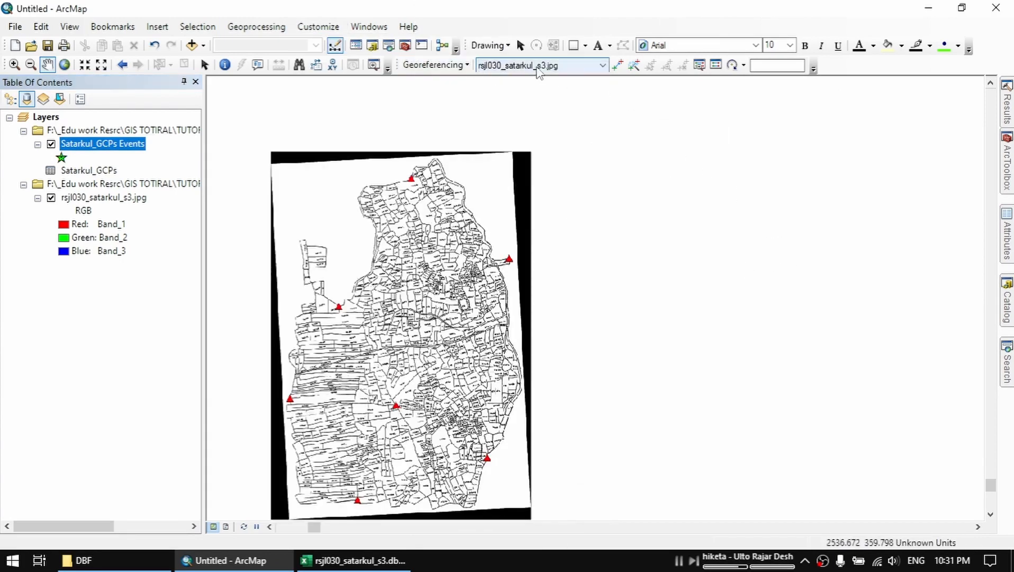
Zoom to the Satarkul_GCPs Events layer and fit the rsjl030_satarkul_s3.jpg image to the current display.
{"action": "left_click_drag", "start_coordinate": [381, 208], "coordinate": [640, 189]}
{"action": "right_click", "coordinate": [117, 143]}
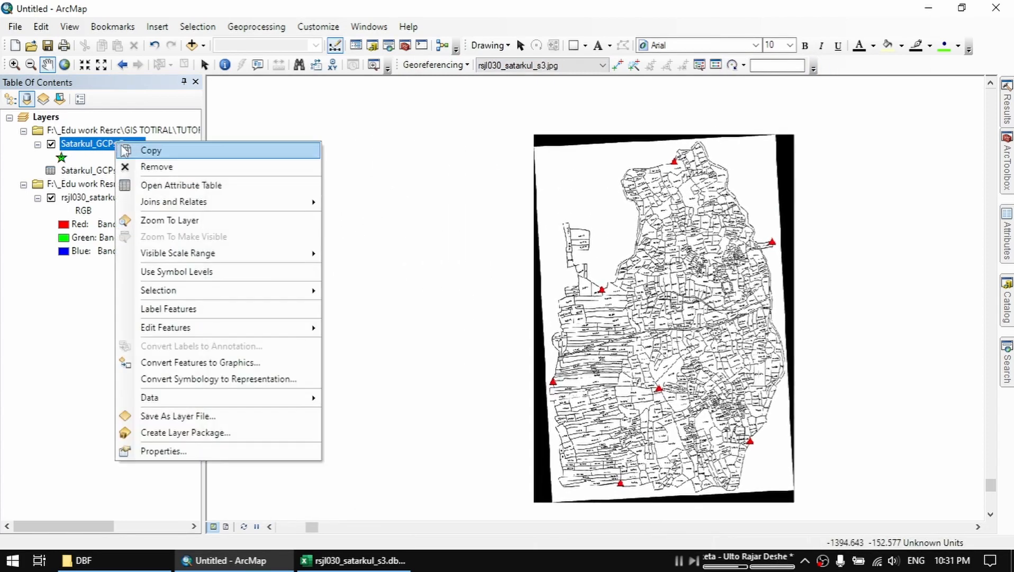
{"action": "left_click", "coordinate": [196, 219]}
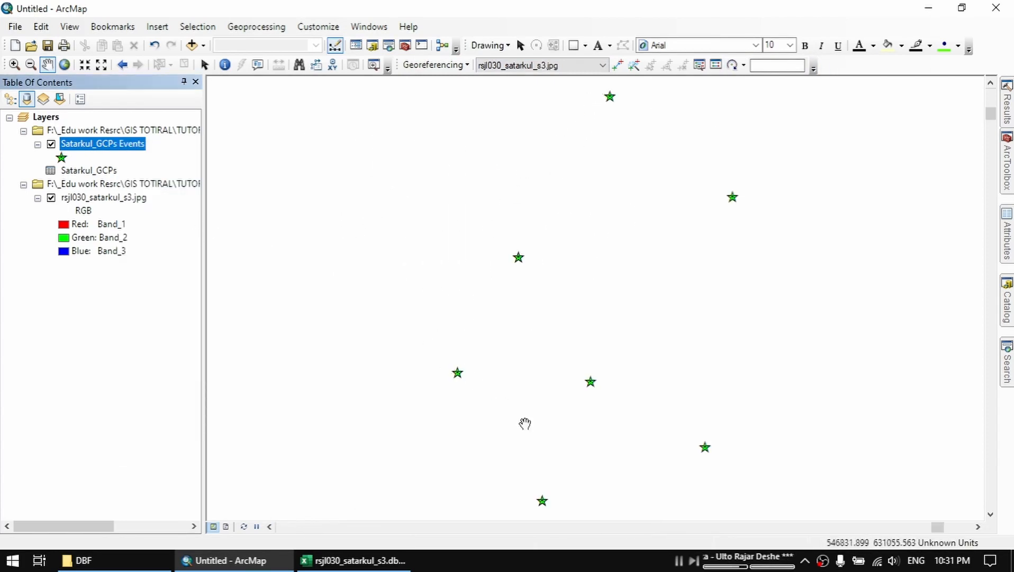
{"action": "left_click", "coordinate": [458, 65]}
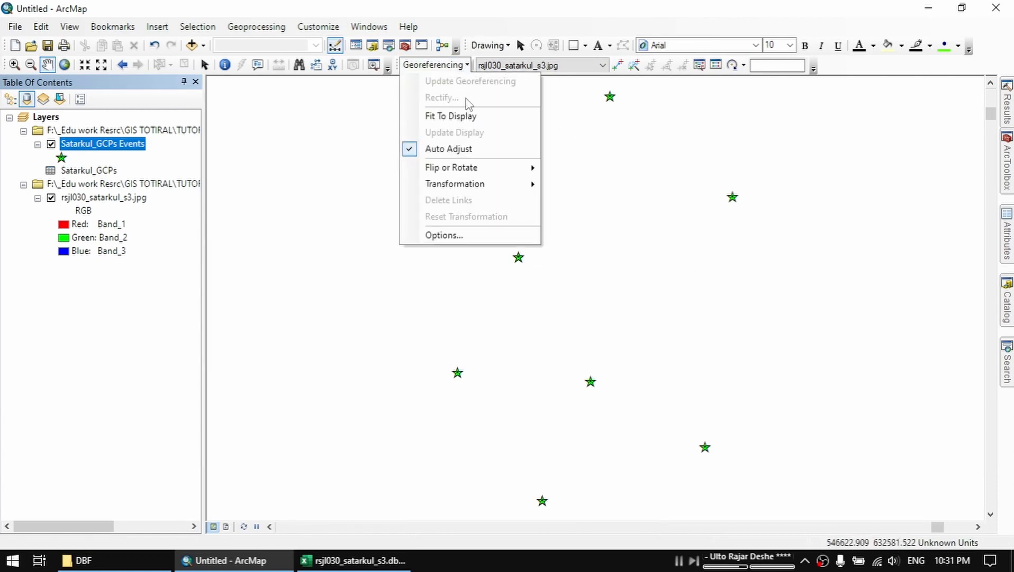
{"action": "left_click", "coordinate": [468, 116]}
Scale the rsjl030_satarkul_s3.jpg image with the Scale tool so its red triangles roughly match the GCP points.
{"action": "left_click", "coordinate": [743, 65]}
{"action": "left_click", "coordinate": [758, 113]}
{"action": "left_click_drag", "start_coordinate": [618, 298], "coordinate": [592, 218]}
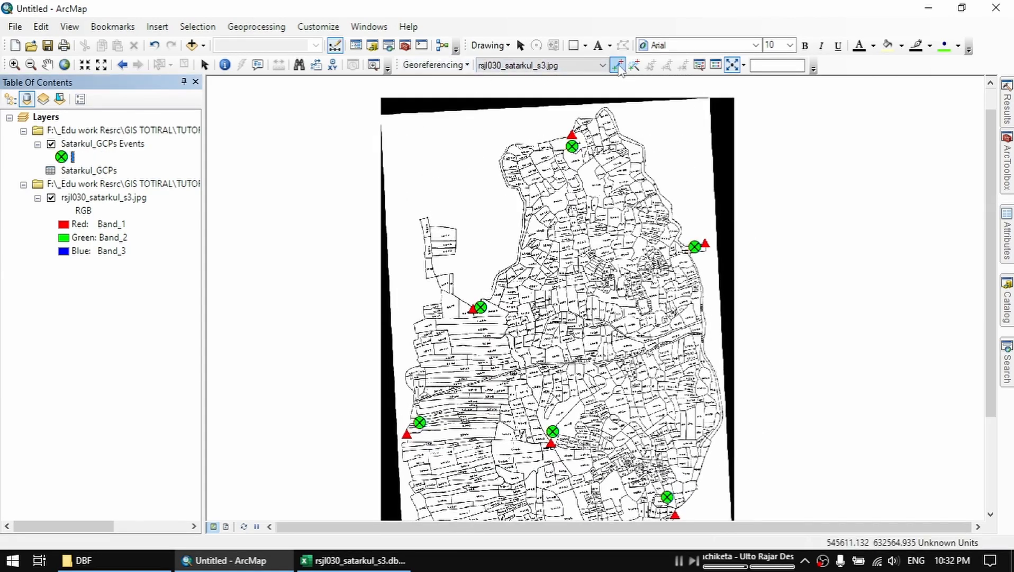
Add a control point linking the center of the northernmost red triangle to its matching Satarkul_GCPs Events point.
{"action": "left_click", "coordinate": [619, 65]}
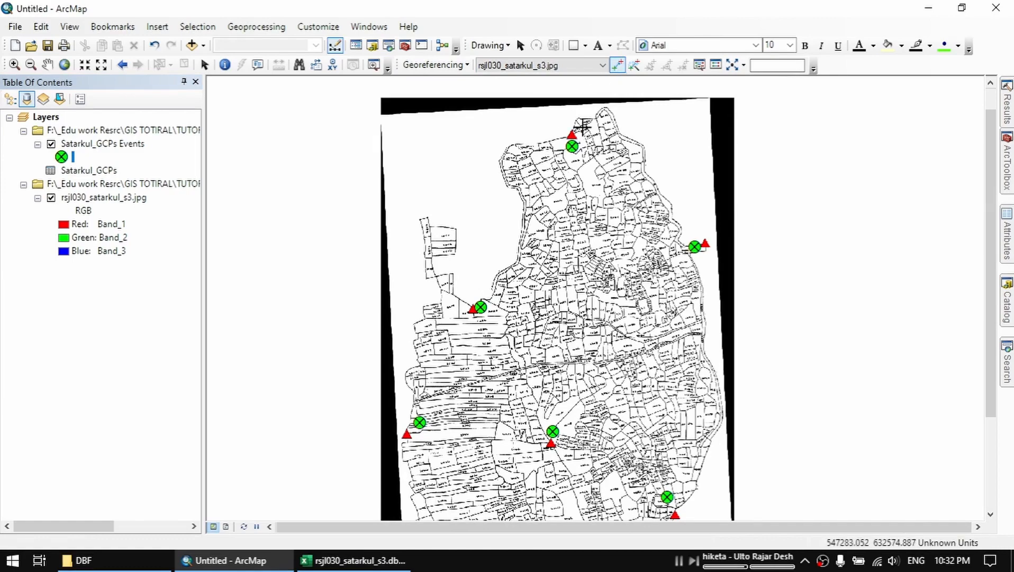
{"action": "scroll", "coordinate": [562, 133], "scroll_direction": "up", "scroll_amount": 5}
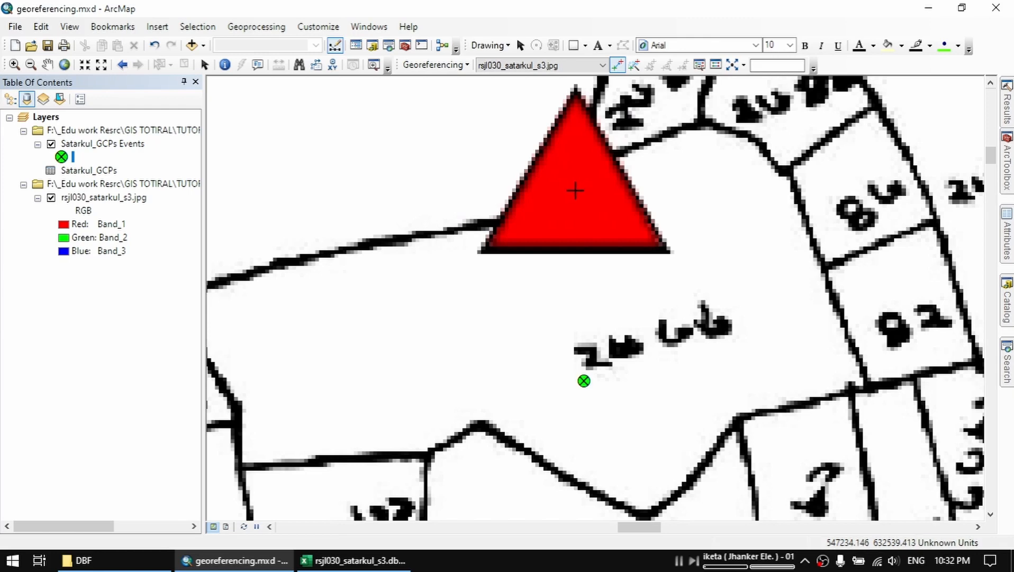
{"action": "left_click", "coordinate": [575, 191]}
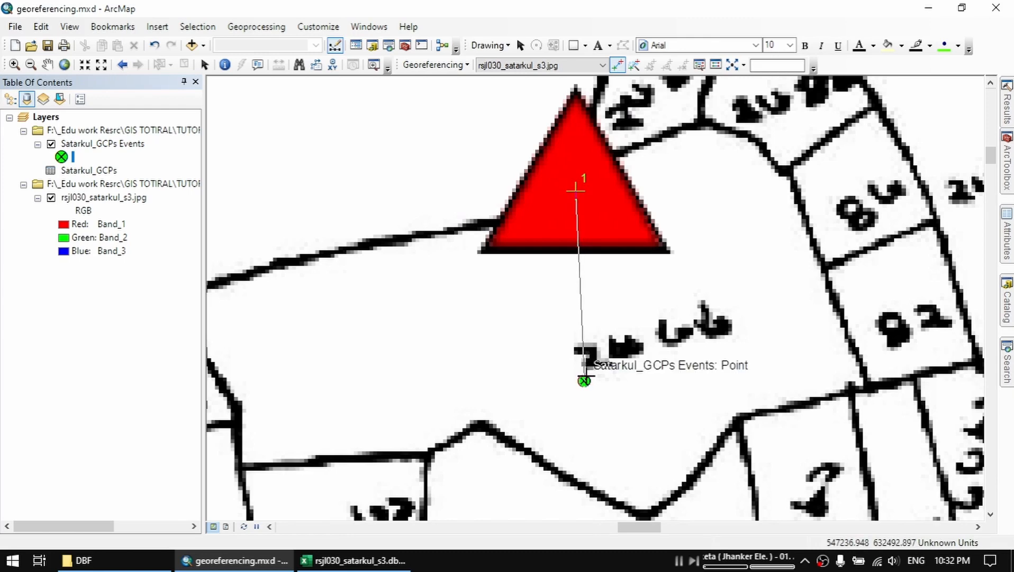
{"action": "left_click", "coordinate": [585, 380]}
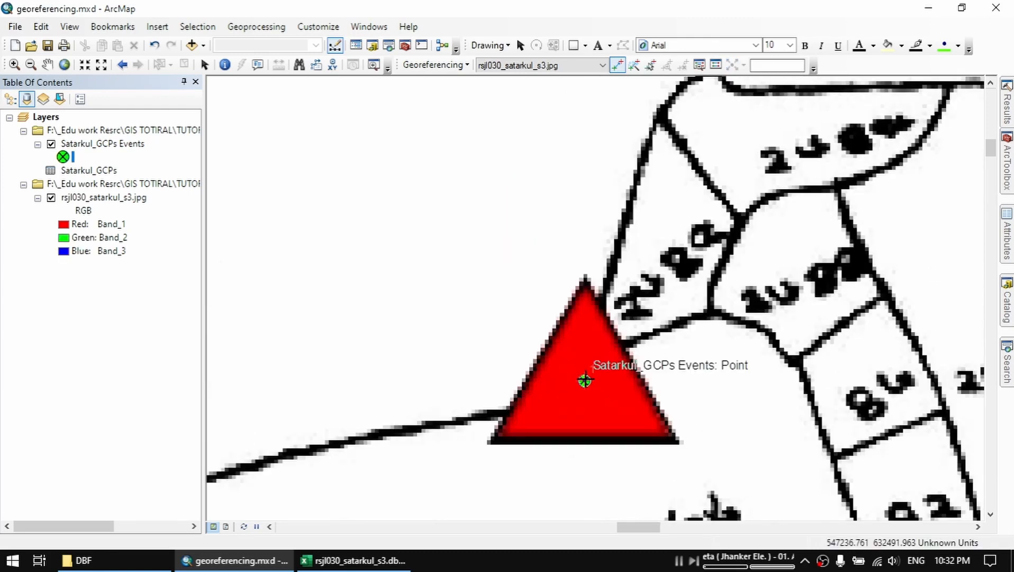
Examine how the other red triangles on the image line up with their GCP points.
{"action": "scroll", "coordinate": [584, 379], "scroll_direction": "up", "scroll_amount": 1}
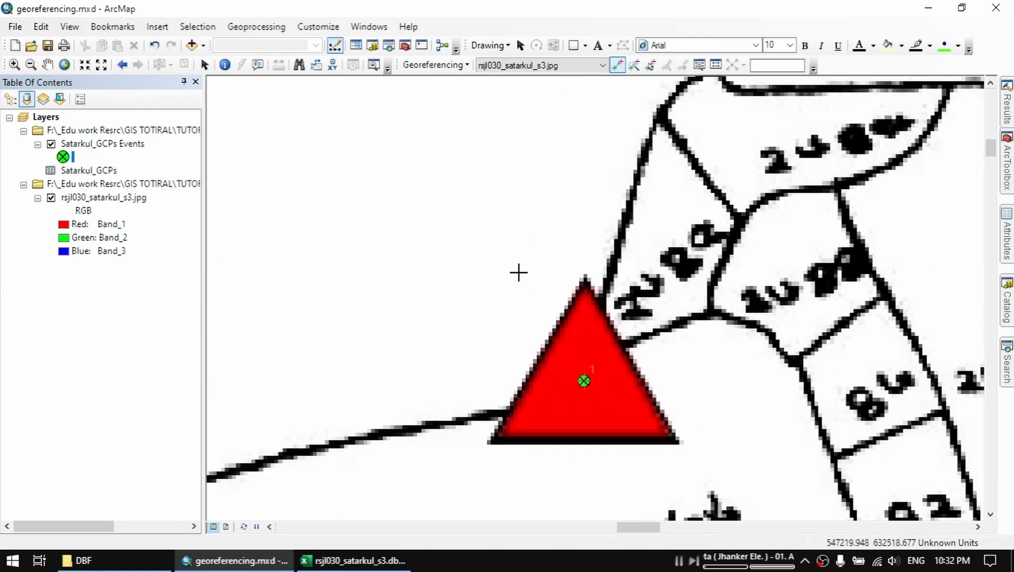
{"action": "scroll", "coordinate": [518, 273], "scroll_direction": "up", "scroll_amount": 1}
{"action": "scroll", "coordinate": [519, 273], "scroll_direction": "up", "scroll_amount": 1}
{"action": "scroll", "coordinate": [555, 234], "scroll_direction": "up", "scroll_amount": 2}
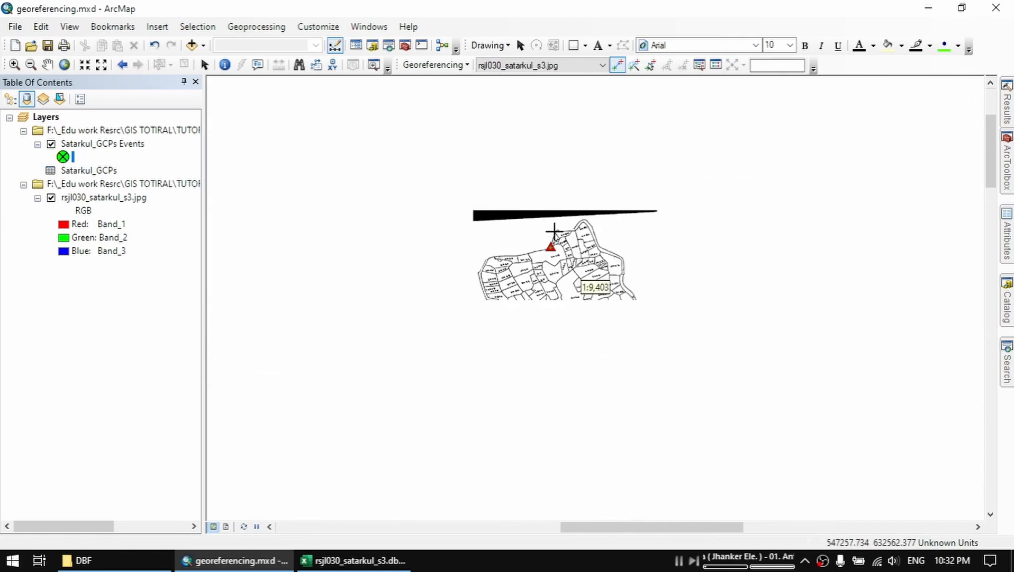
{"action": "left_click_drag", "start_coordinate": [583, 422], "coordinate": [585, 153]}
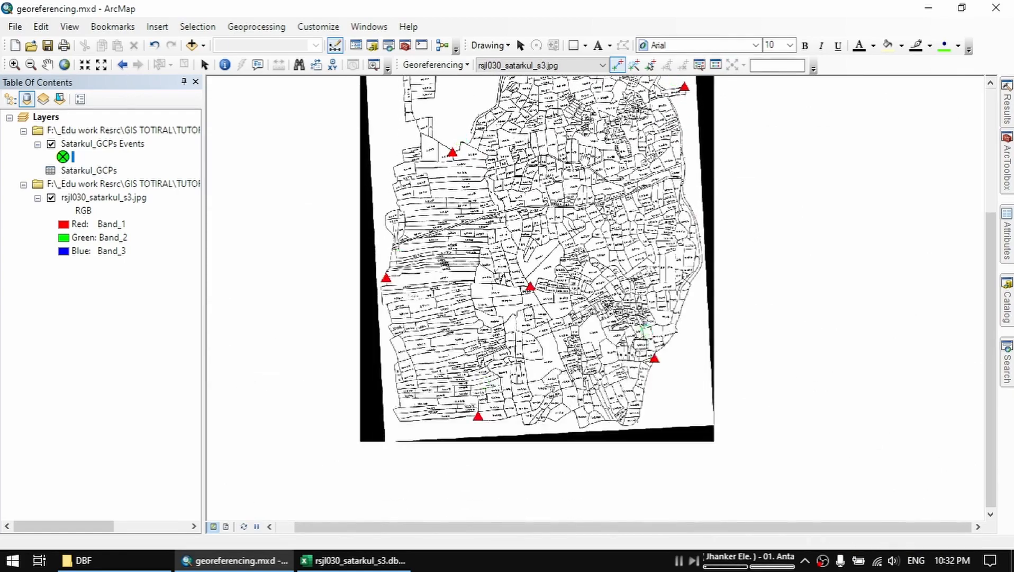
{"action": "scroll", "coordinate": [477, 418], "scroll_direction": "down", "scroll_amount": 3}
{"action": "scroll", "coordinate": [507, 315], "scroll_direction": "up", "scroll_amount": 4}
{"action": "scroll", "coordinate": [479, 259], "scroll_direction": "down", "scroll_amount": 7}
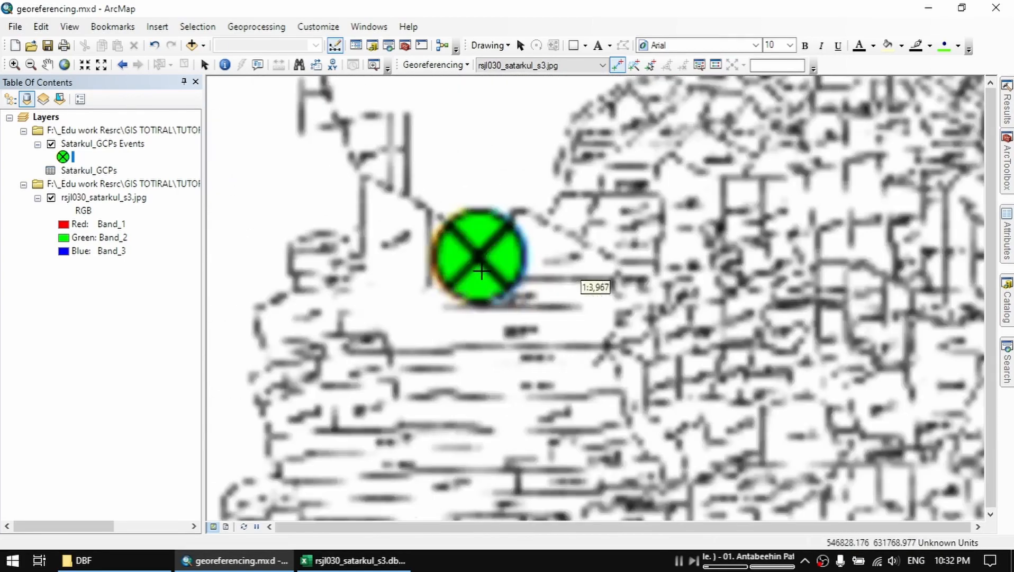
{"action": "left_click_drag", "start_coordinate": [561, 301], "coordinate": [562, 314]}
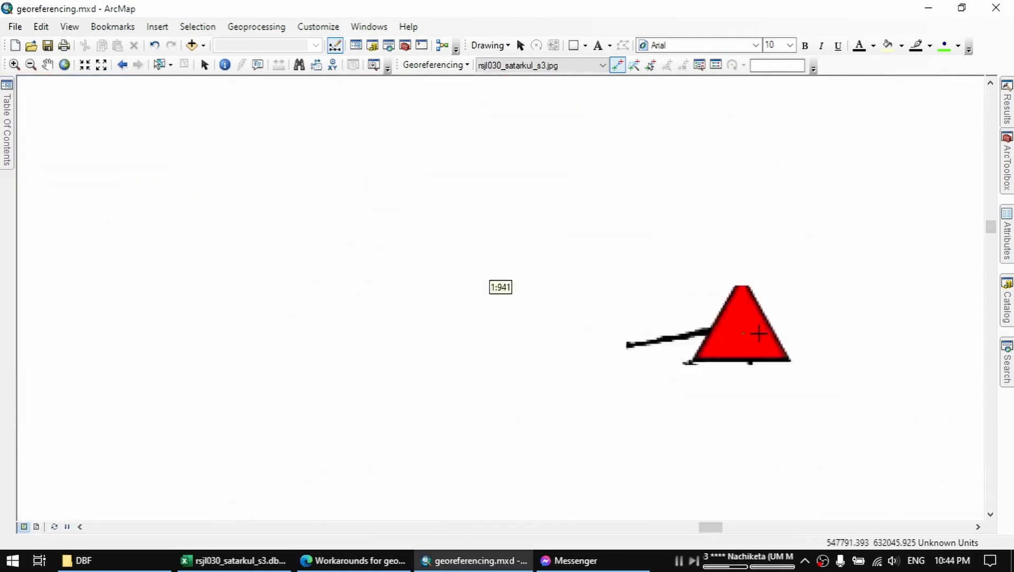
{"action": "scroll", "coordinate": [516, 317], "scroll_direction": "down", "scroll_amount": 5}
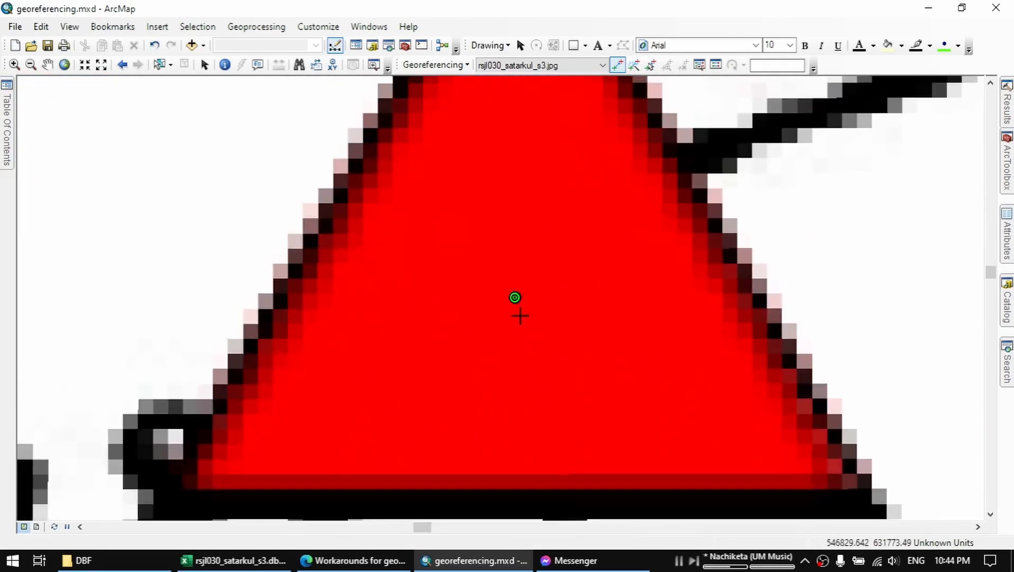
{"action": "scroll", "coordinate": [516, 317], "scroll_direction": "up", "scroll_amount": 5}
{"action": "scroll", "coordinate": [531, 308], "scroll_direction": "down", "scroll_amount": 5}
{"action": "scroll", "coordinate": [380, 322], "scroll_direction": "up", "scroll_amount": 6}
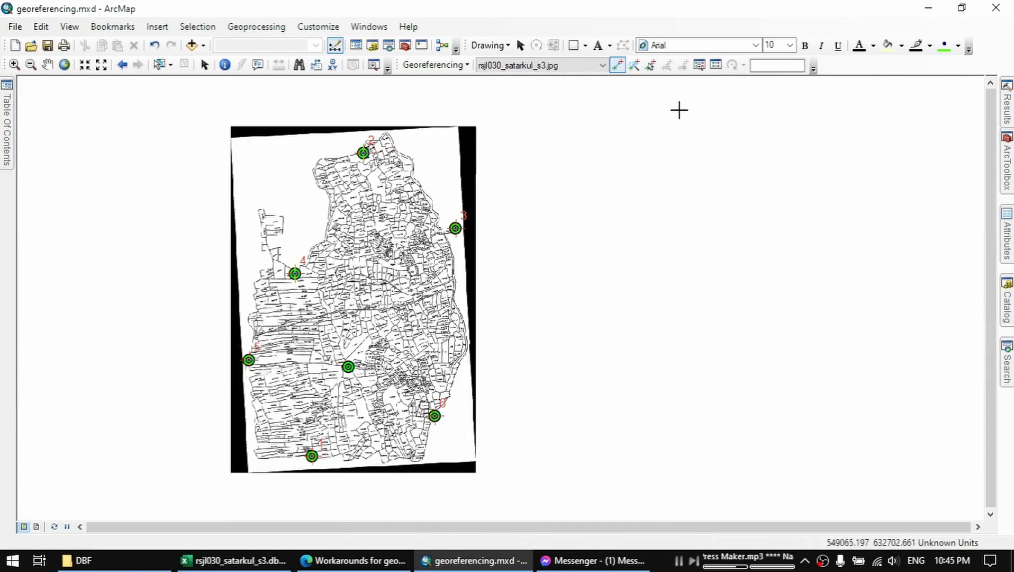
Open the link table, then enlarge and reposition it to review the residuals of all control point links.
{"action": "left_click", "coordinate": [715, 64]}
{"action": "left_click_drag", "start_coordinate": [691, 212], "coordinate": [664, 201]}
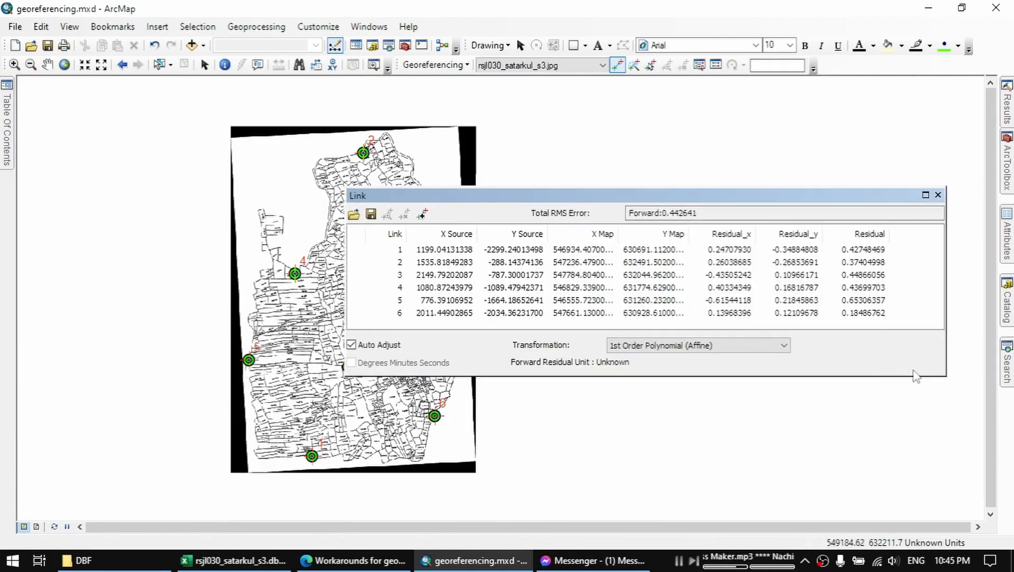
{"action": "left_click_drag", "start_coordinate": [949, 380], "coordinate": [940, 426]}
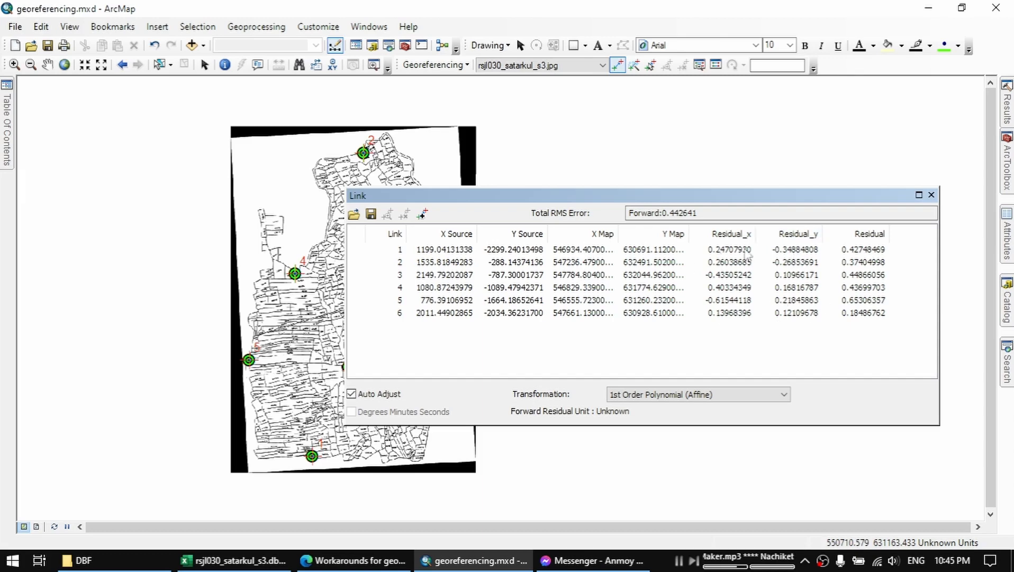
{"action": "left_click_drag", "start_coordinate": [365, 232], "coordinate": [370, 233]}
{"action": "left_click_drag", "start_coordinate": [545, 198], "coordinate": [565, 199]}
Save the control point links to the Desktop as a text file named "example link".
{"action": "left_click", "coordinate": [391, 214]}
{"action": "left_click", "coordinate": [503, 268]}
{"action": "left_click", "coordinate": [680, 426]}
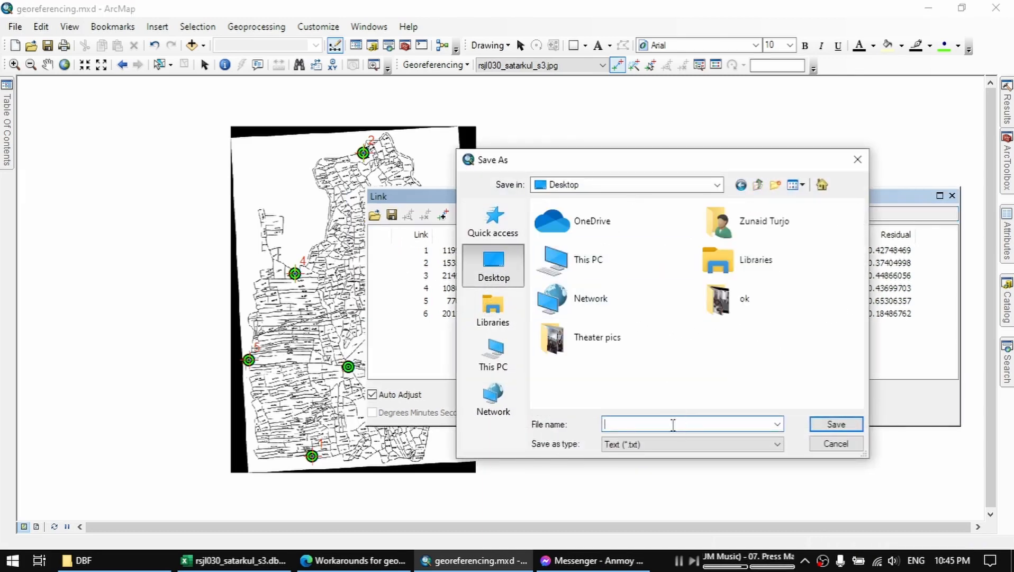
{"action": "type", "text": "example links"}
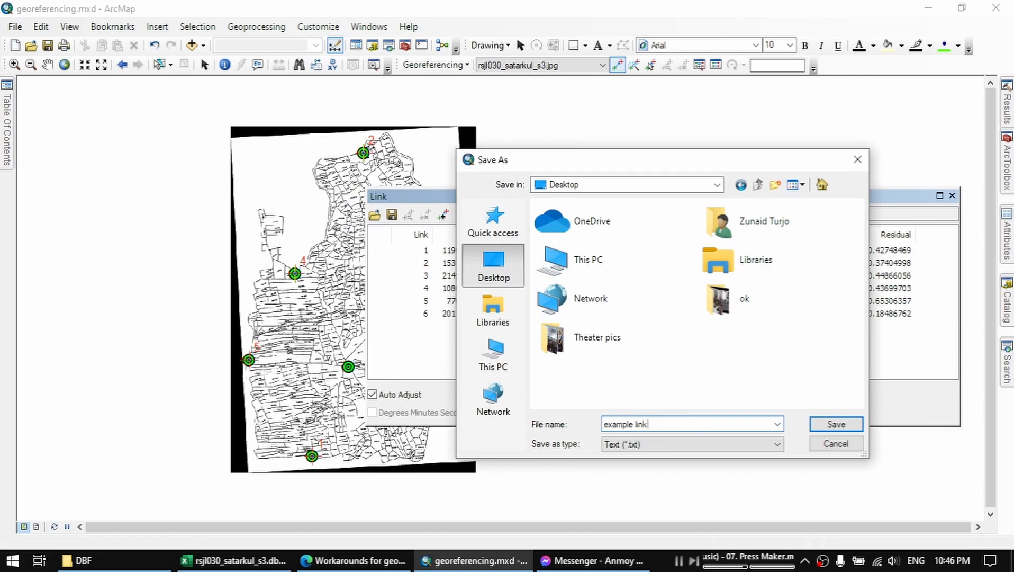
{"action": "left_click", "coordinate": [828, 425]}
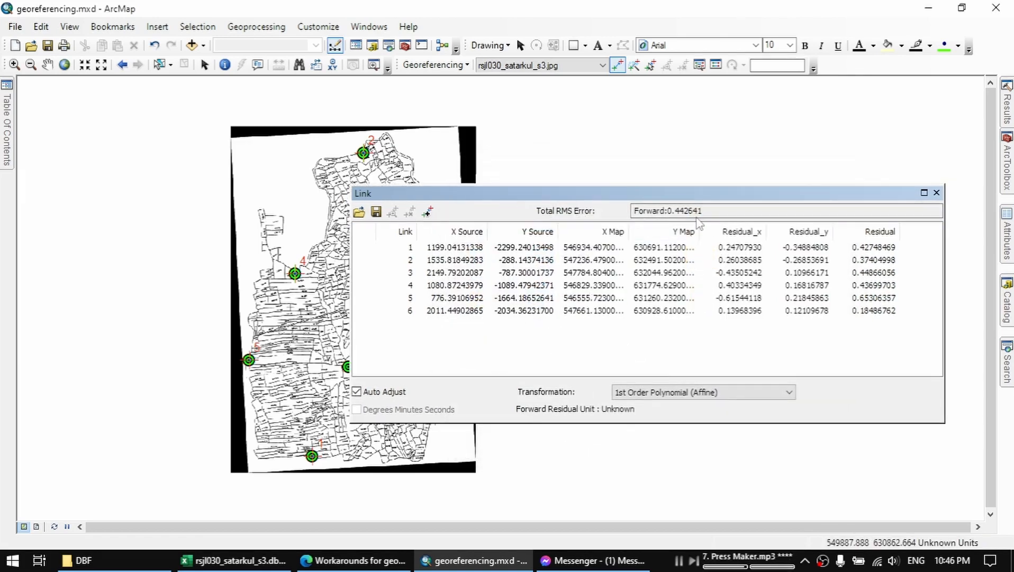
Highlight the Total RMS Error value in the link table to inspect it.
{"action": "left_click_drag", "start_coordinate": [715, 210], "coordinate": [561, 212]}
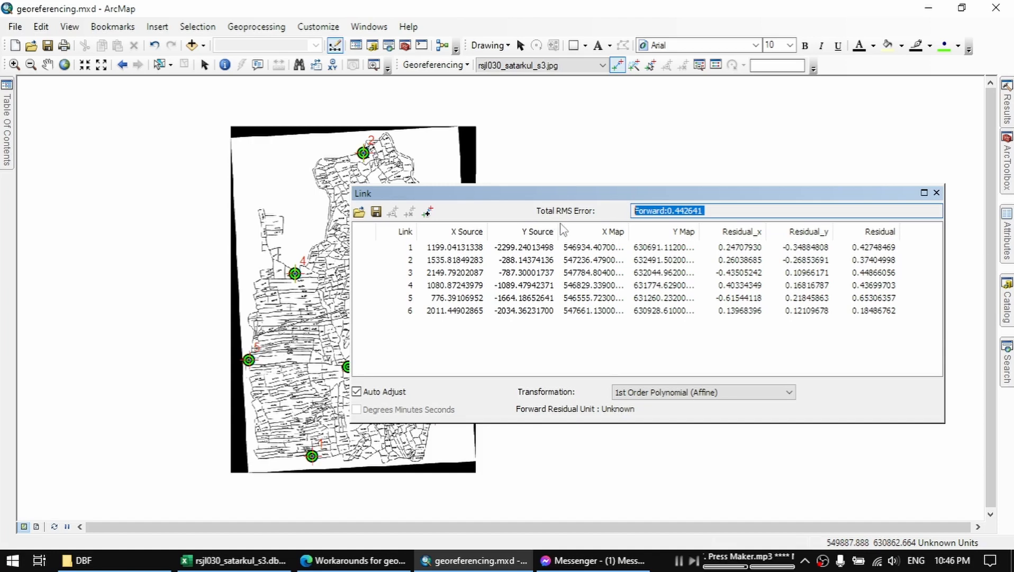
{"action": "left_click", "coordinate": [749, 212]}
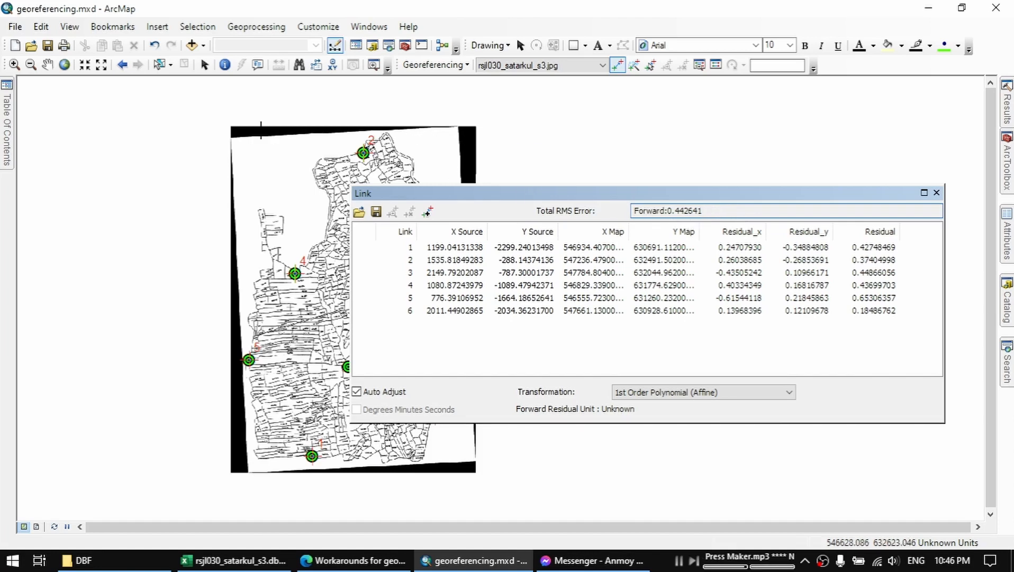
Open the source properties of the rsjl030_satarkul_s3.jpg layer and inspect its raster cell size.
{"action": "mouse_move", "coordinate": [7, 154]}
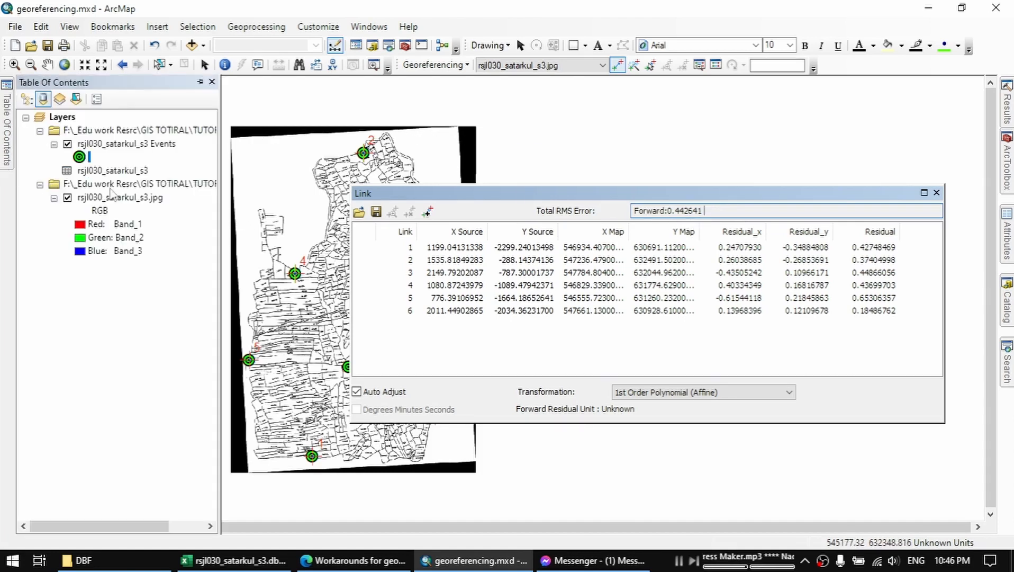
{"action": "right_click", "coordinate": [115, 183]}
{"action": "right_click", "coordinate": [89, 196]}
{"action": "left_click", "coordinate": [201, 416]}
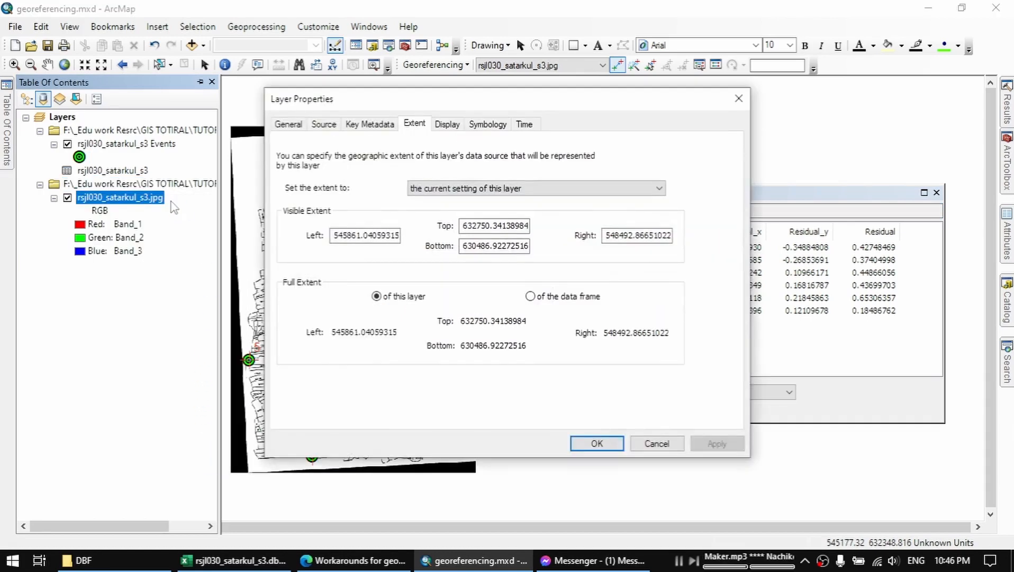
{"action": "left_click", "coordinate": [323, 124]}
{"action": "left_click", "coordinate": [500, 200]}
{"action": "left_click", "coordinate": [500, 201]}
{"action": "left_click", "coordinate": [501, 199]}
{"action": "left_click_drag", "start_coordinate": [498, 199], "coordinate": [382, 197]}
{"action": "left_click", "coordinate": [480, 199]}
{"action": "left_click_drag", "start_coordinate": [503, 200], "coordinate": [404, 207]}
{"action": "left_click", "coordinate": [485, 202]}
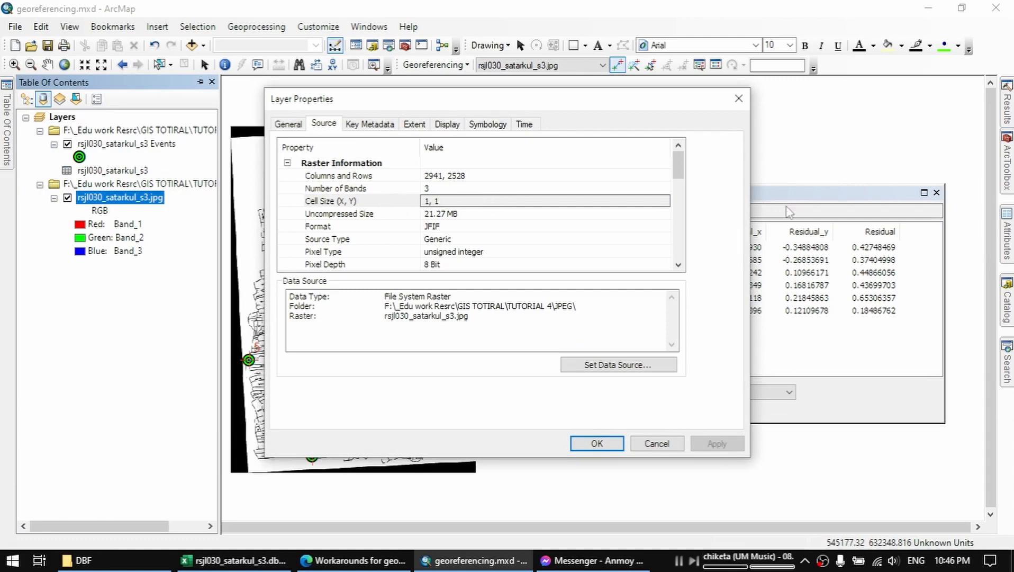
Compare the raster's cell size with the Total RMS Error, and close the layer properties and the link table.
{"action": "left_click_drag", "start_coordinate": [687, 108], "coordinate": [538, 132]}
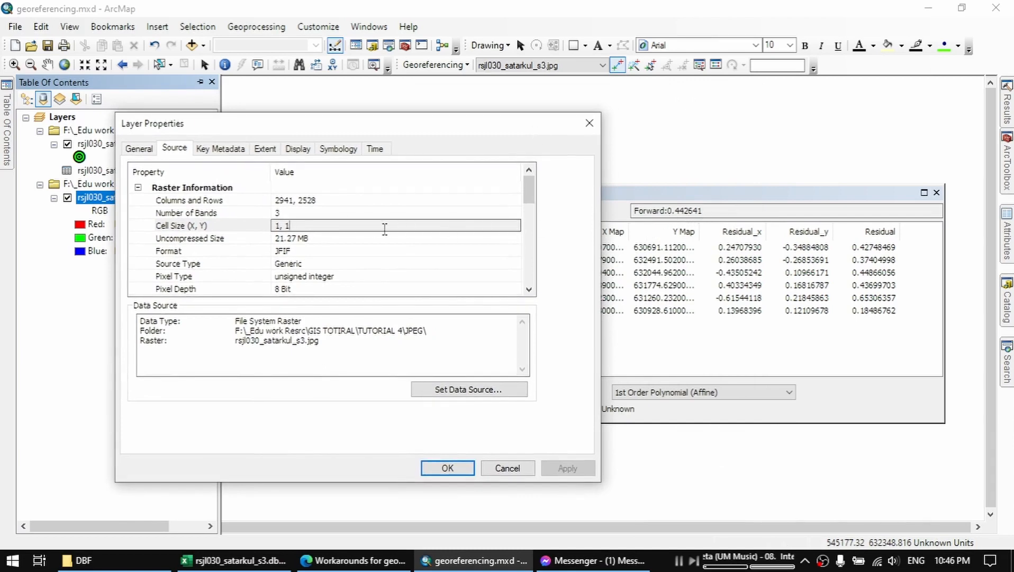
{"action": "left_click", "coordinate": [447, 468]}
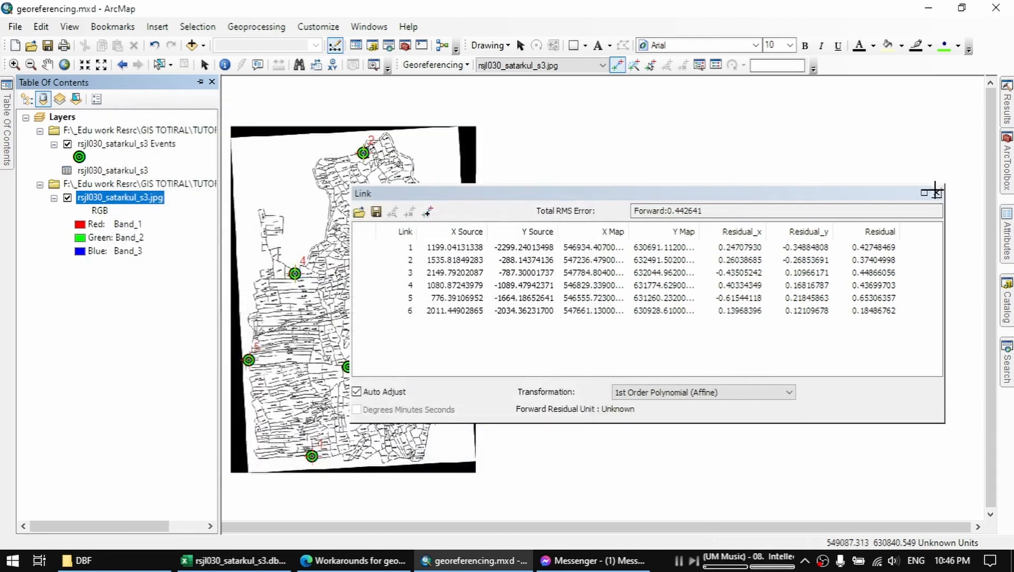
{"action": "left_click", "coordinate": [936, 192]}
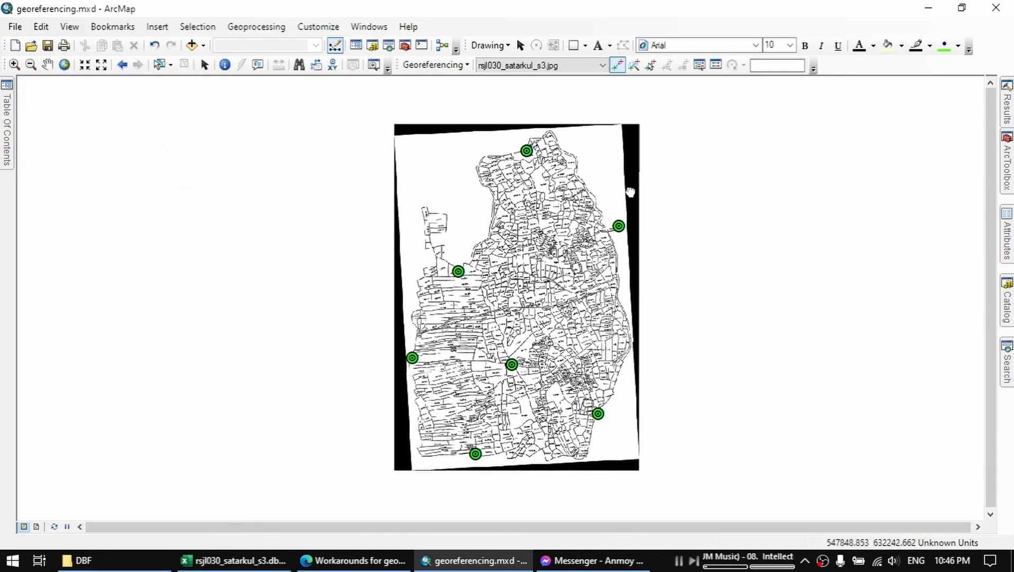
Update the georeferencing of the rsjl030_satarkul_s3.jpg image with the current control point links.
{"action": "left_click", "coordinate": [435, 64]}
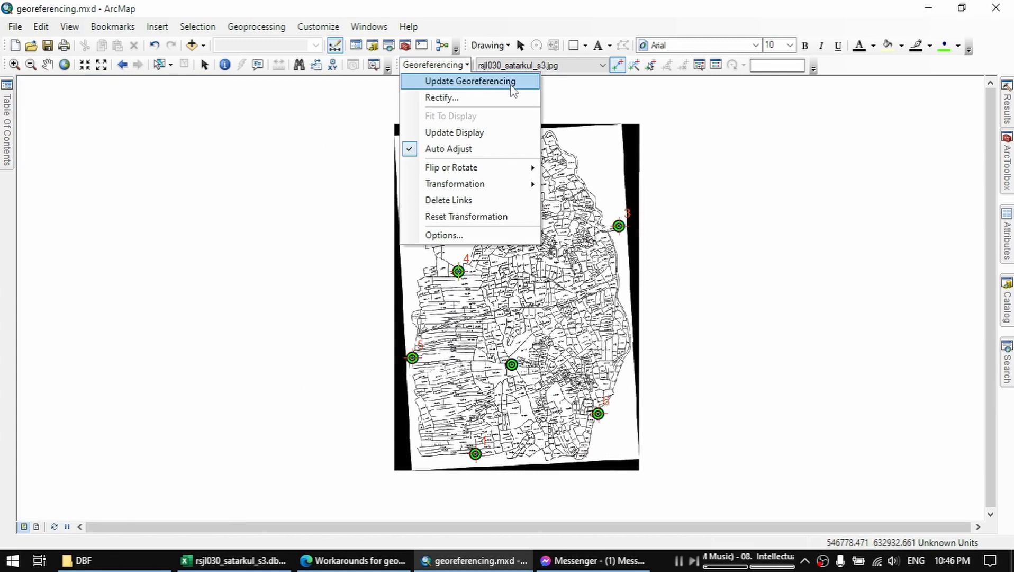
{"action": "left_click", "coordinate": [509, 82]}
{"action": "left_click", "coordinate": [435, 64]}
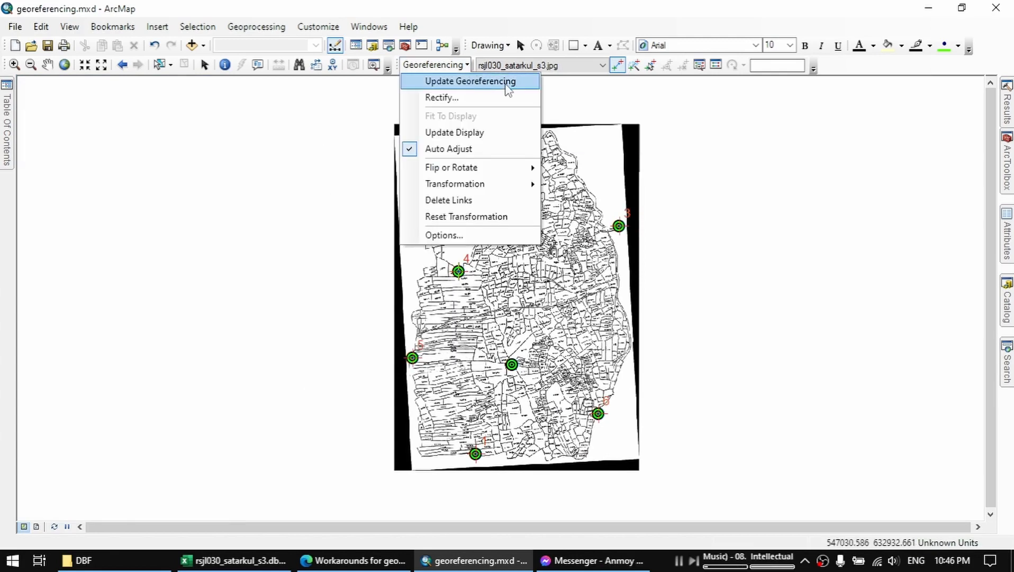